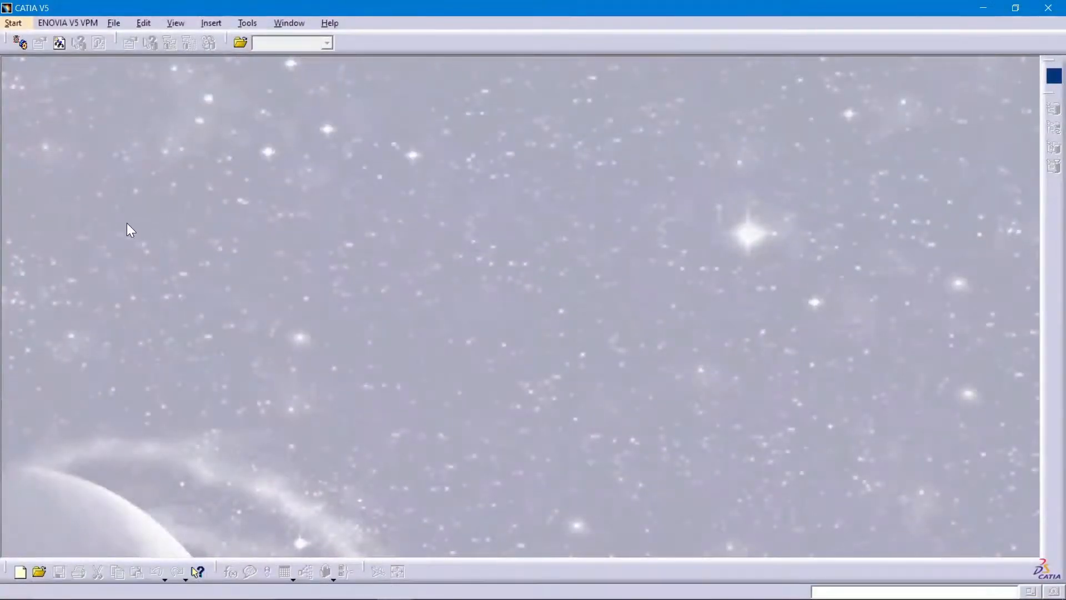
# - Create a new Part Design part with the default name Part1 and hybrid design enabled
pyautogui.click(22, 24)
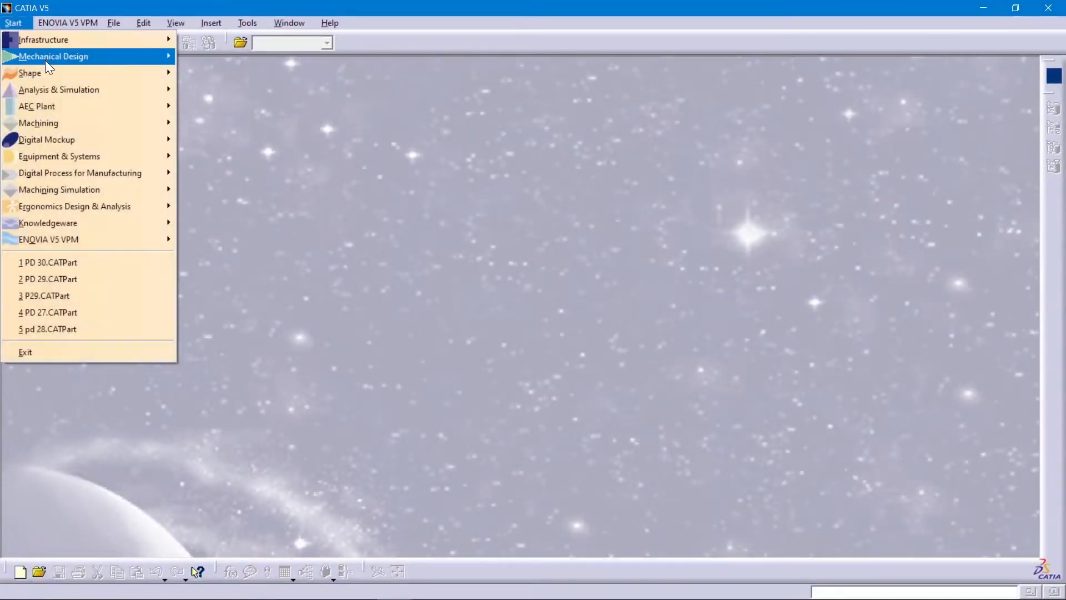
pyautogui.moveTo(43, 61)
pyautogui.click(199, 55)
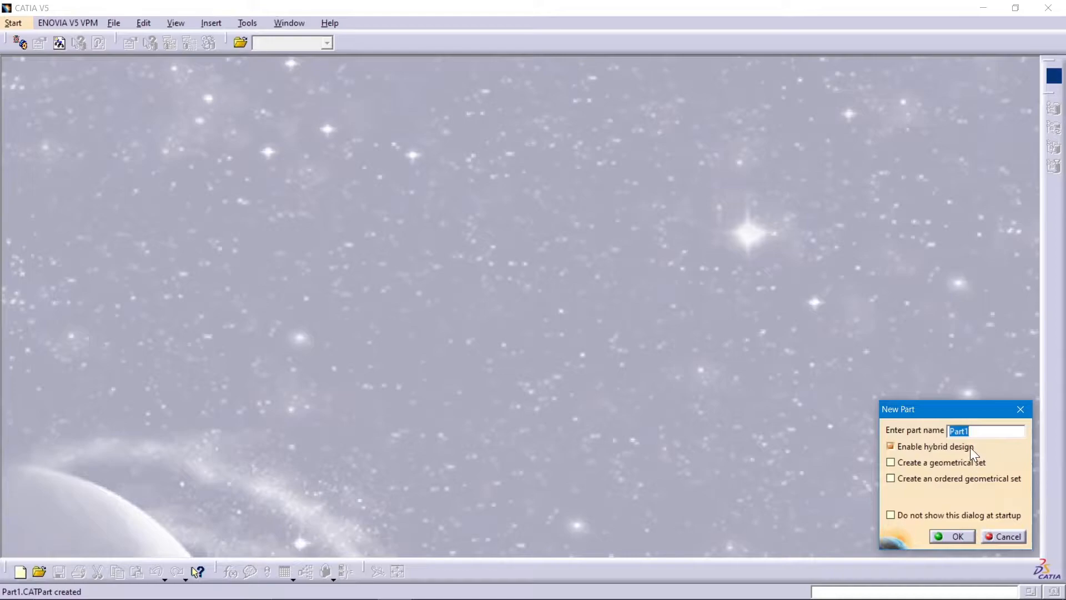
pyautogui.click(951, 536)
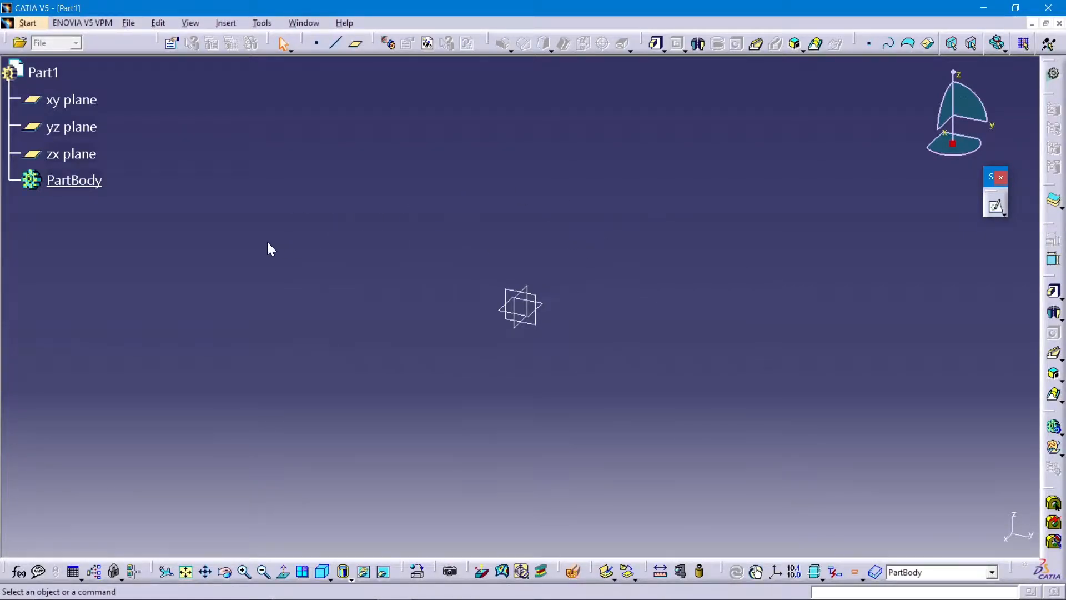
# - Start a sketch on the xy plane and draw a rectangle centred on the origin, about 175 mm wide and 100 mm high
pyautogui.click(540, 304)
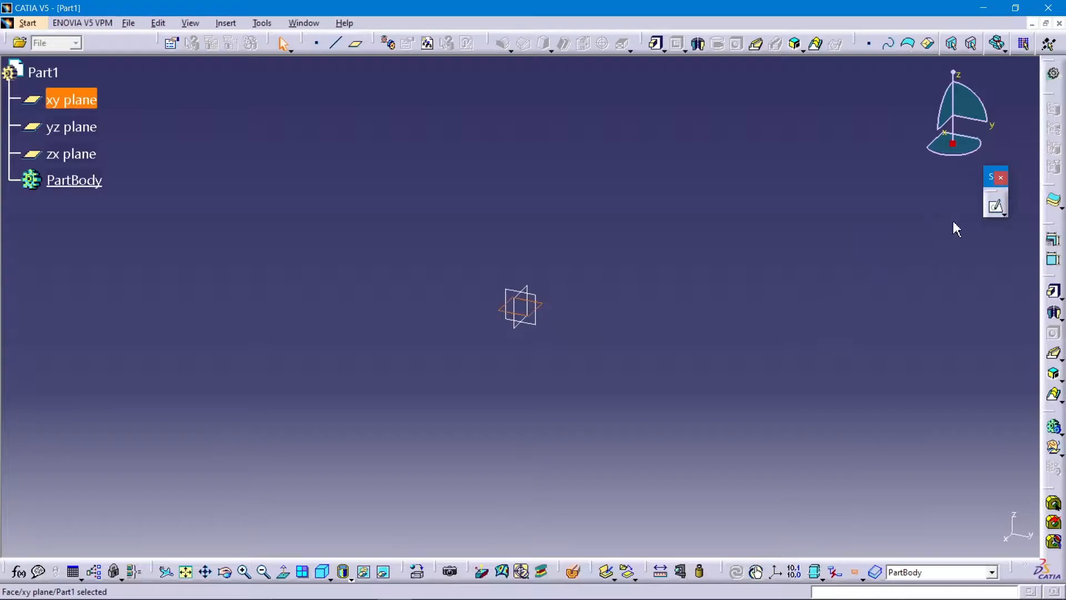
pyautogui.click(1020, 224)
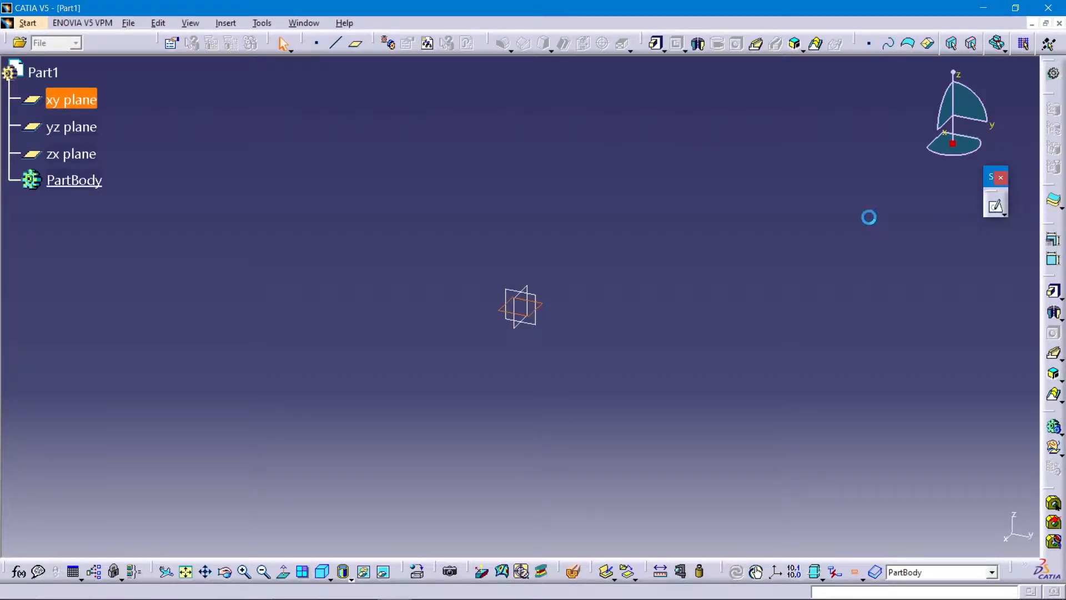
pyautogui.click(369, 44)
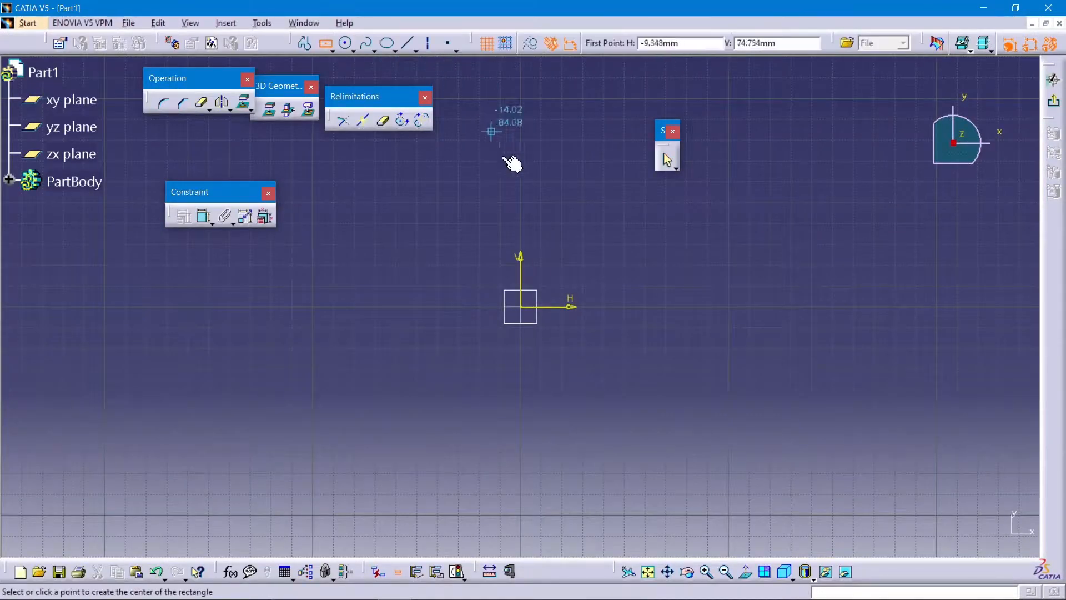
pyautogui.click(520, 306)
pyautogui.click(702, 204)
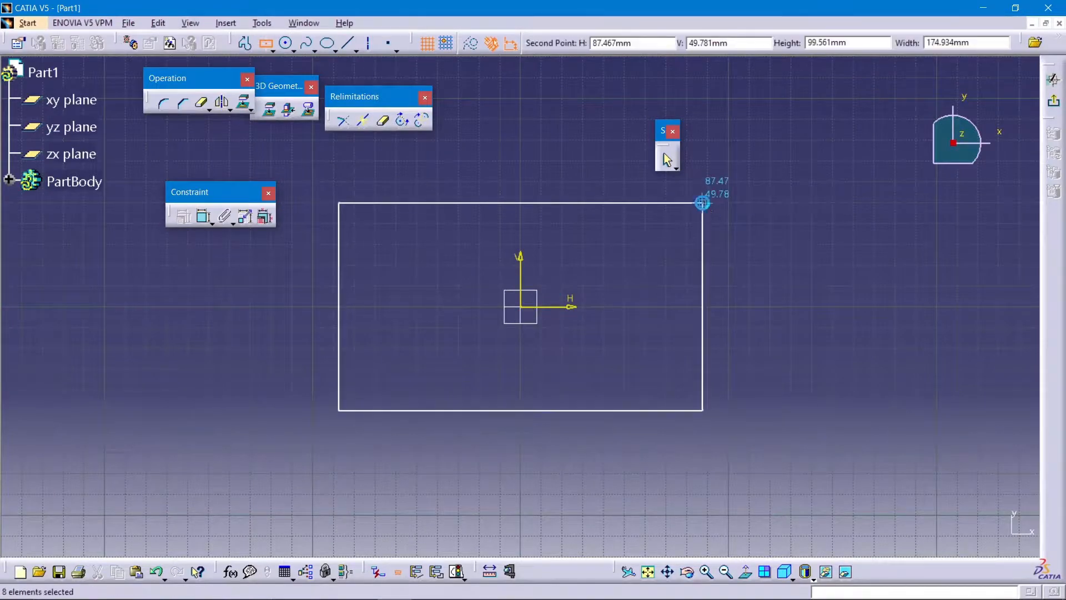
# - Dimension the rectangle's upper edge and set its width to 80 mm
pyautogui.click(204, 216)
pyautogui.click(472, 203)
pyautogui.click(478, 173)
pyautogui.doubleClick(472, 176)
pyautogui.write('80')
pyautogui.press('Return')
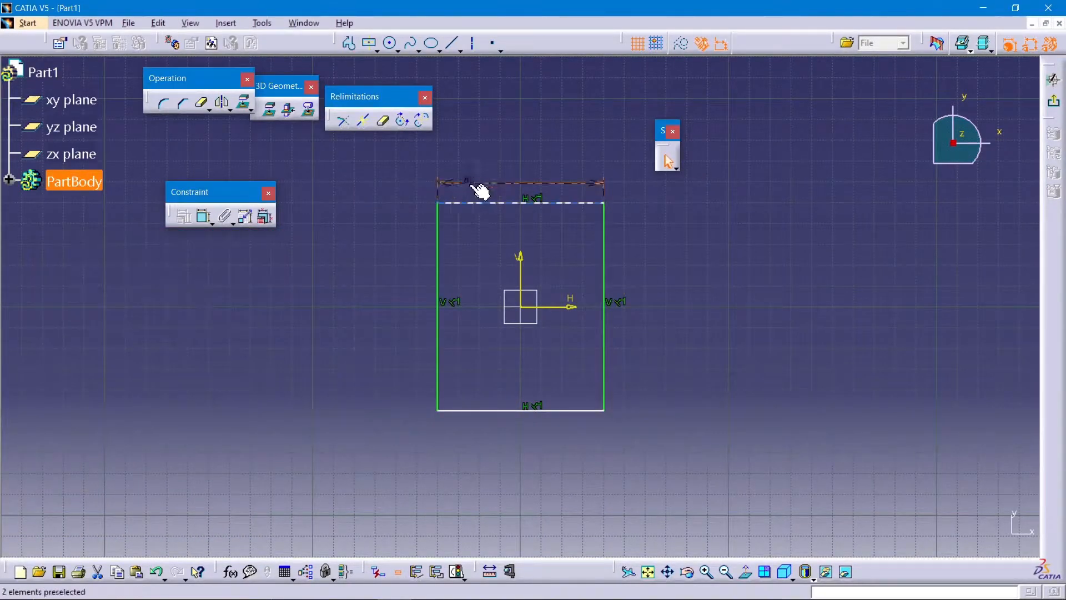
pyautogui.click(630, 249)
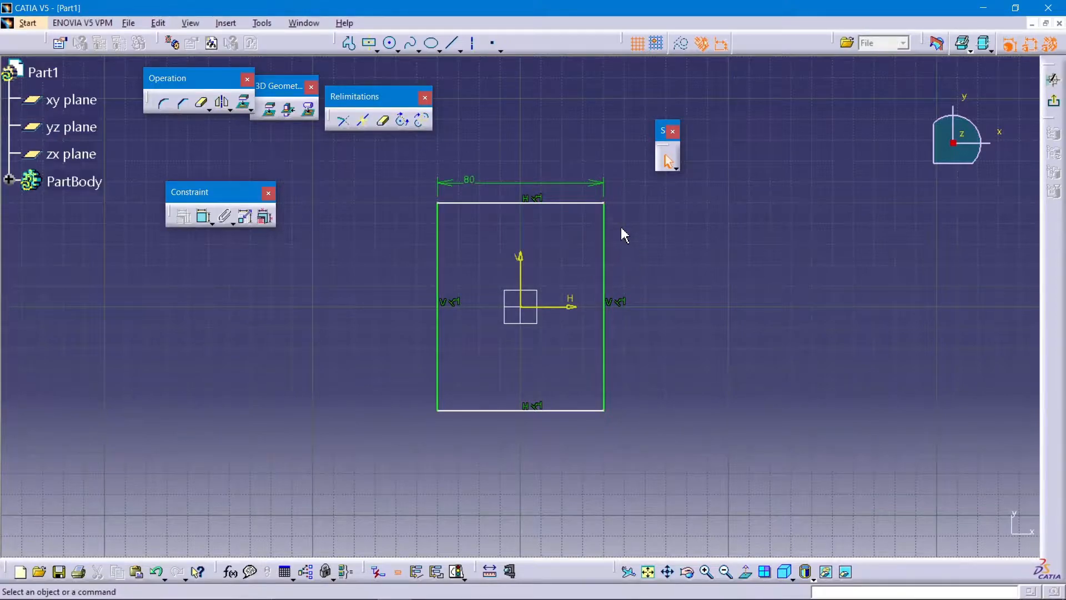
# - Dimension the rectangle's vertical side, set its height to 105 mm and finish constraining
pyautogui.click(203, 217)
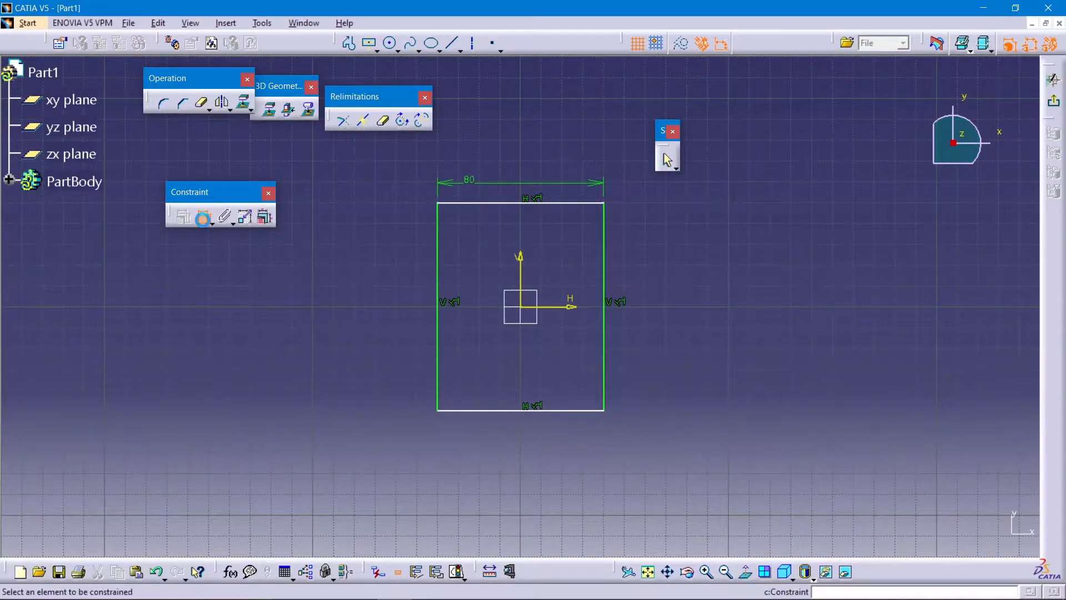
pyautogui.click(205, 217)
pyautogui.click(605, 278)
pyautogui.click(668, 267)
pyautogui.doubleClick(666, 259)
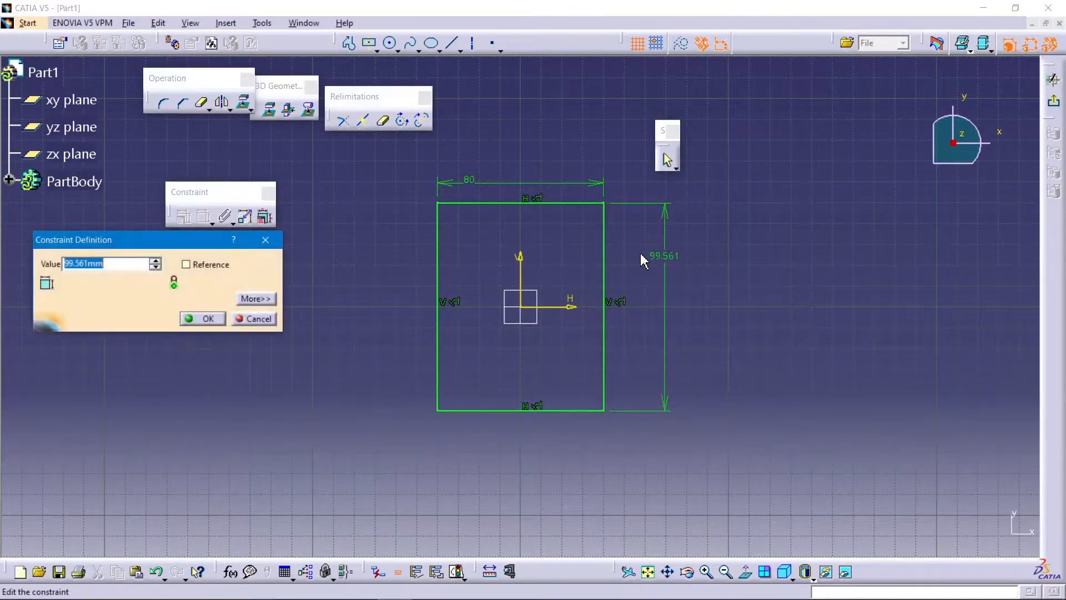
pyautogui.write('105')
pyautogui.press('Return')
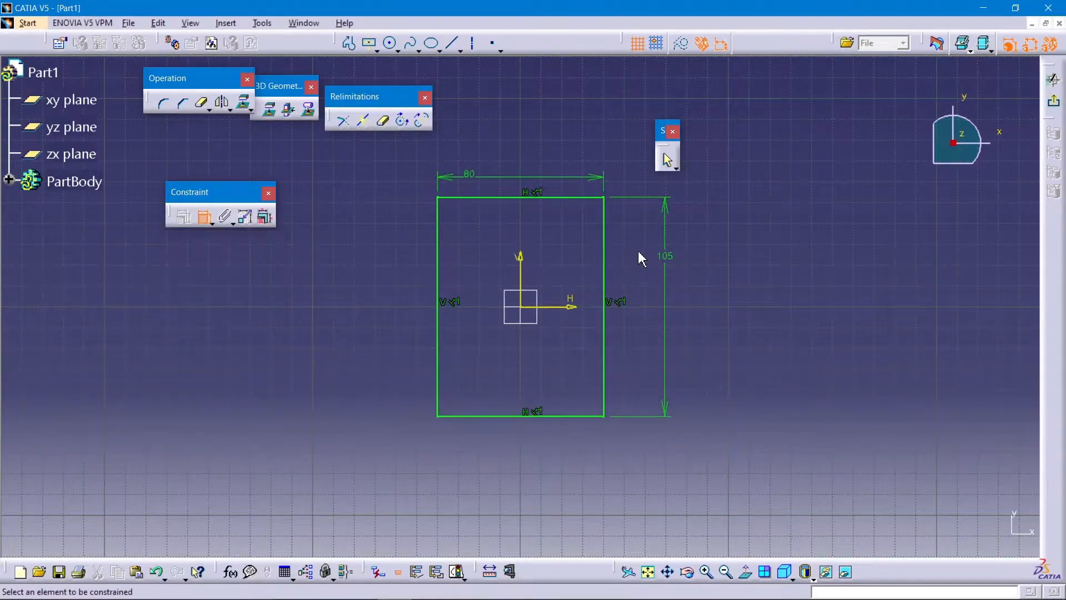
pyautogui.click(664, 156)
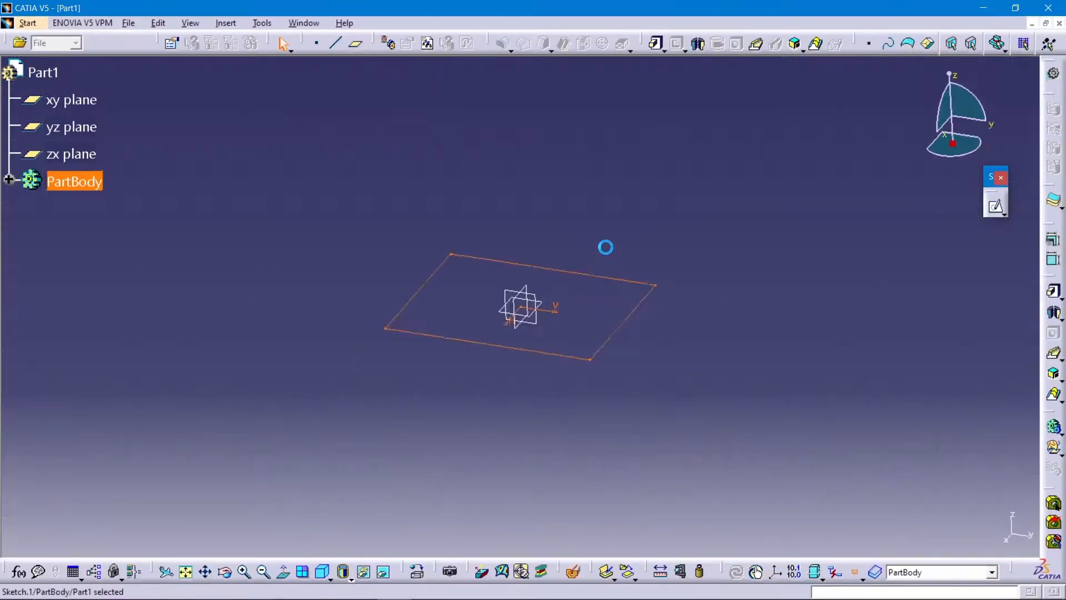
# - Leave the sketch and pad the rectangle to a length of 25 mm
pyautogui.click(655, 43)
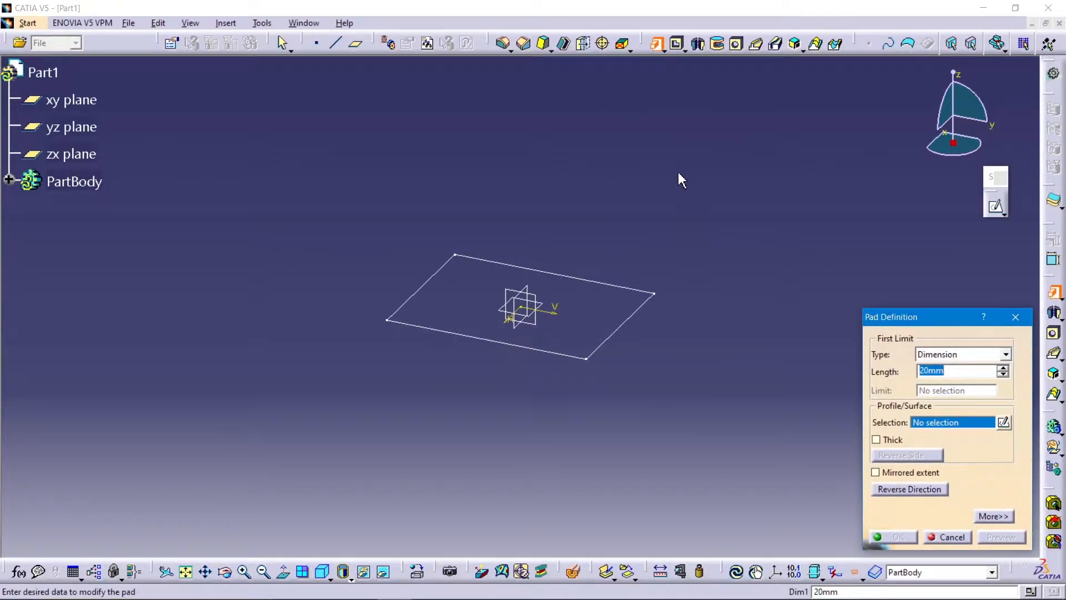
pyautogui.scroll(3, 666, 200)
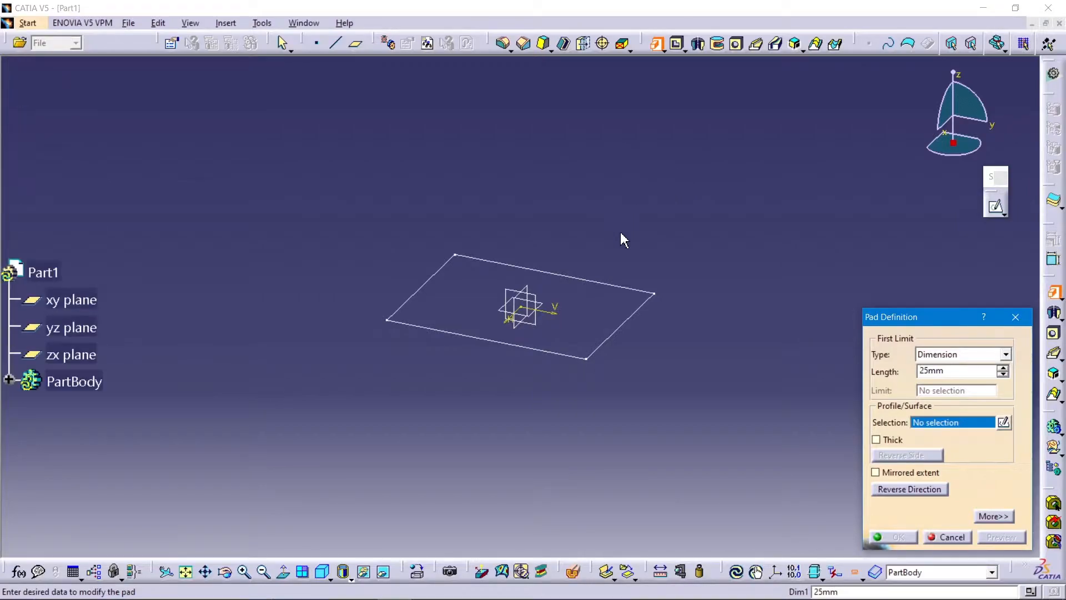
pyautogui.click(596, 282)
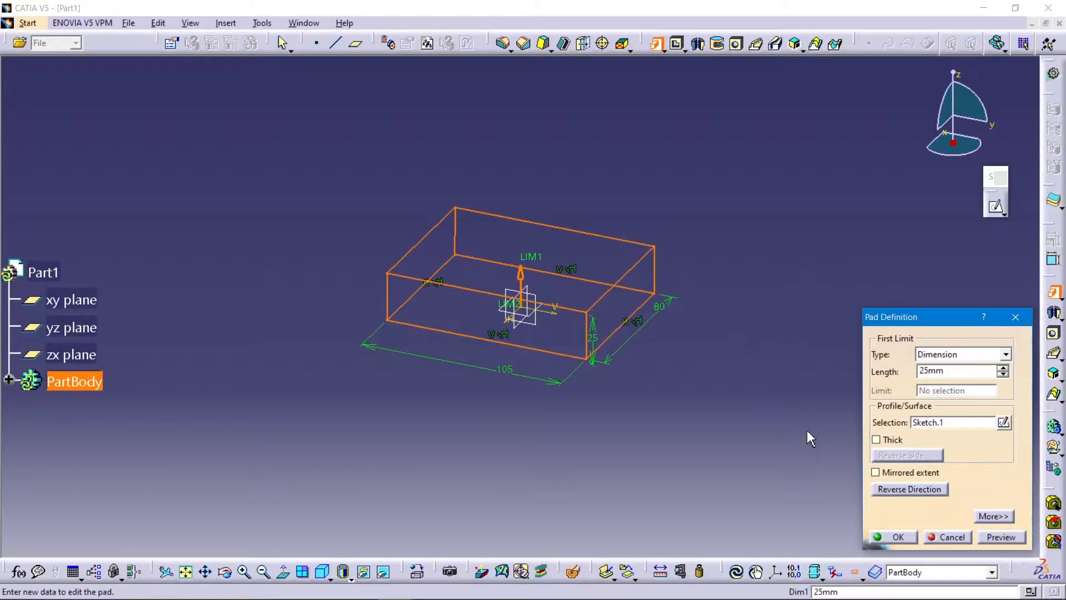
pyautogui.click(896, 536)
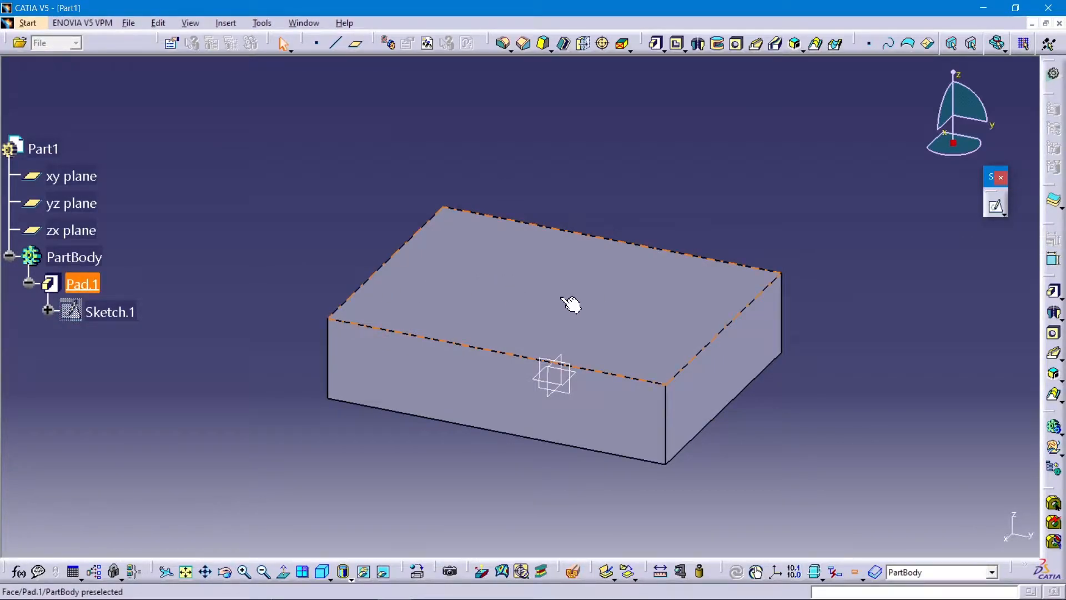
# - Start a sketch on the block's top face and draw two small circles, one above the other, centred about 25 mm left of the origin
pyautogui.click(527, 297)
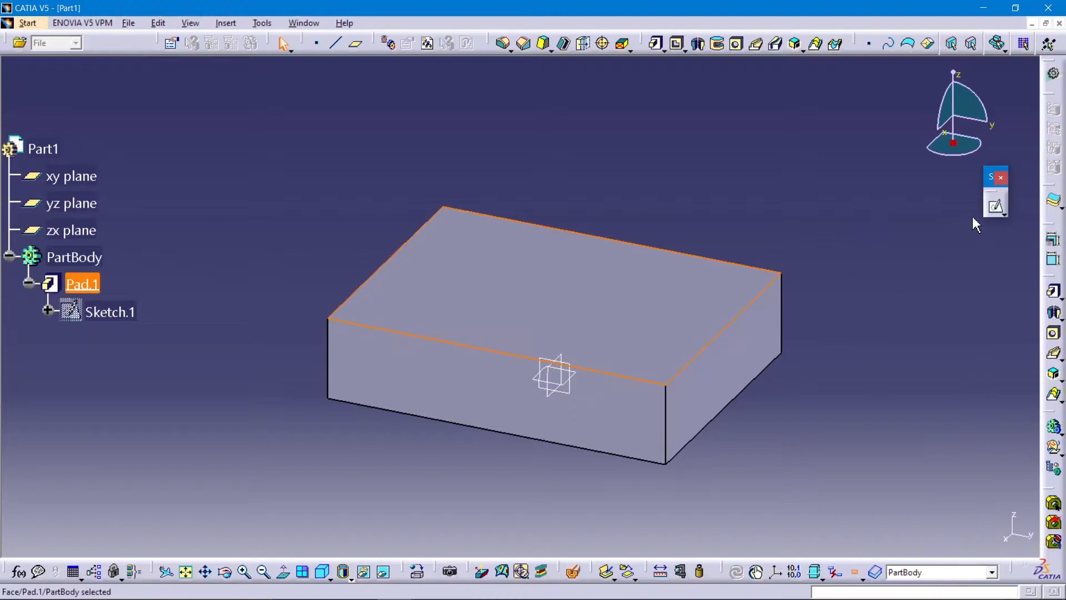
pyautogui.click(996, 209)
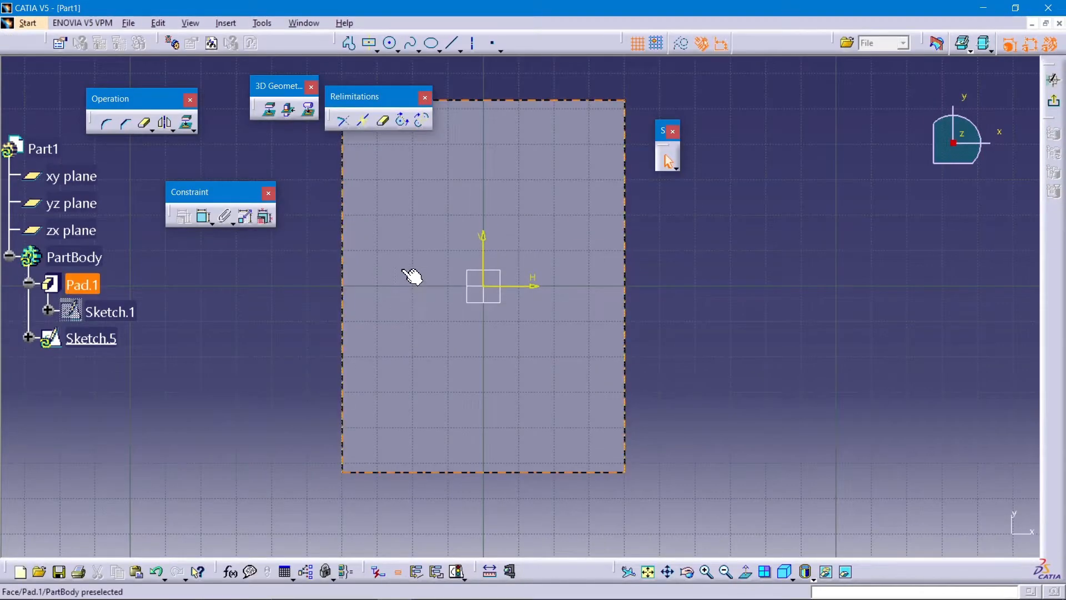
pyautogui.click(390, 44)
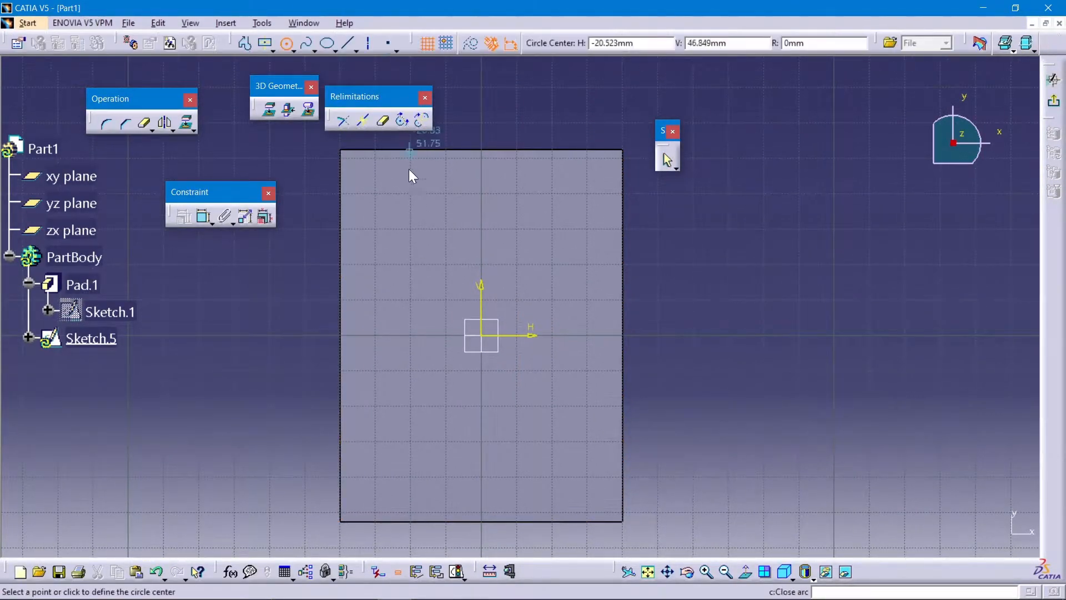
pyautogui.click(392, 450)
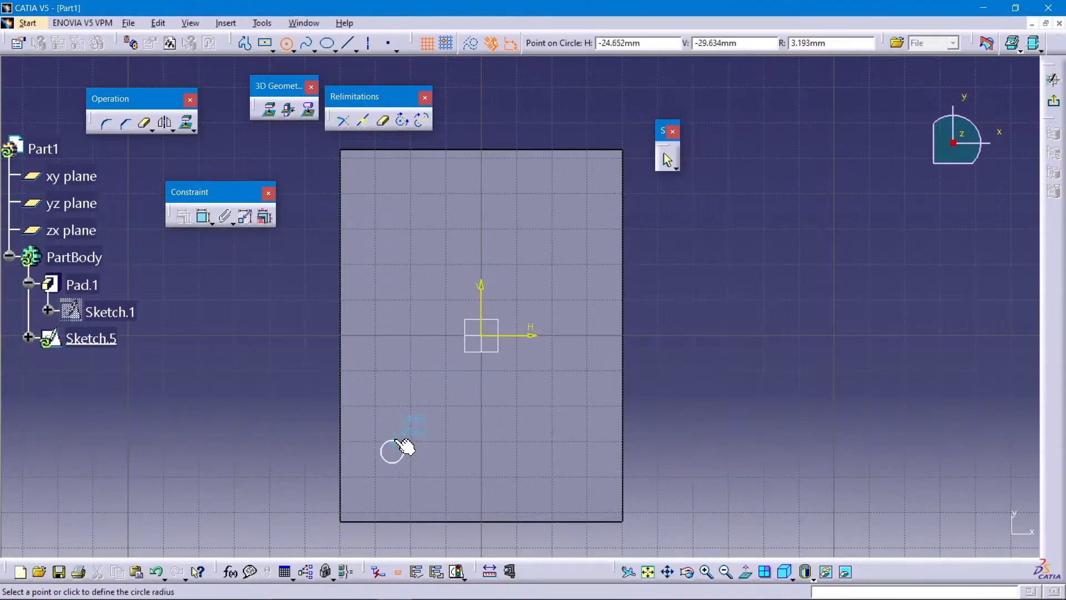
pyautogui.click(398, 441)
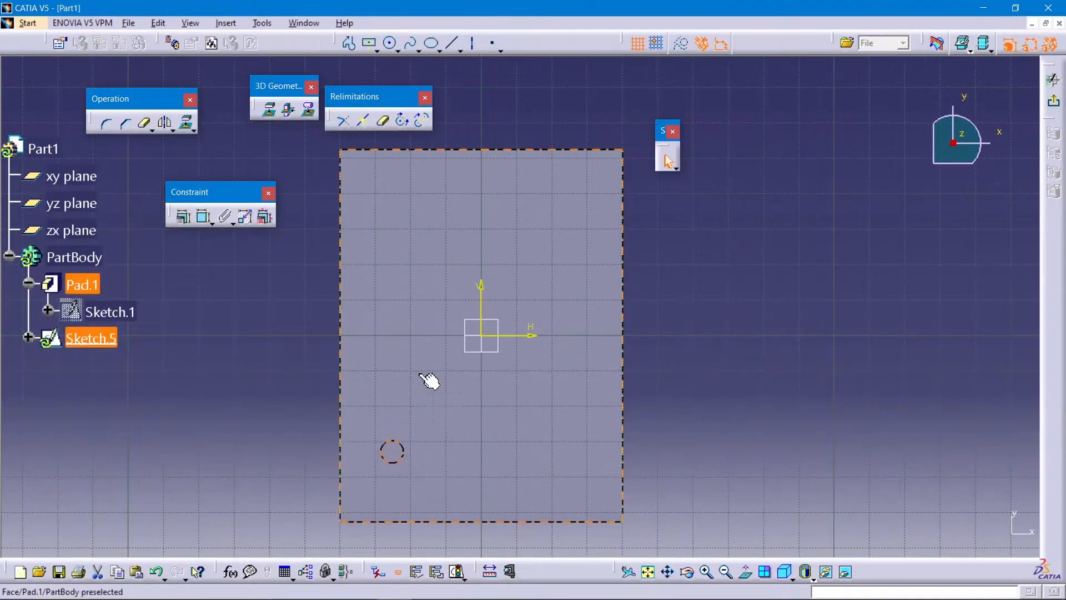
pyautogui.click(392, 288)
pyautogui.click(400, 286)
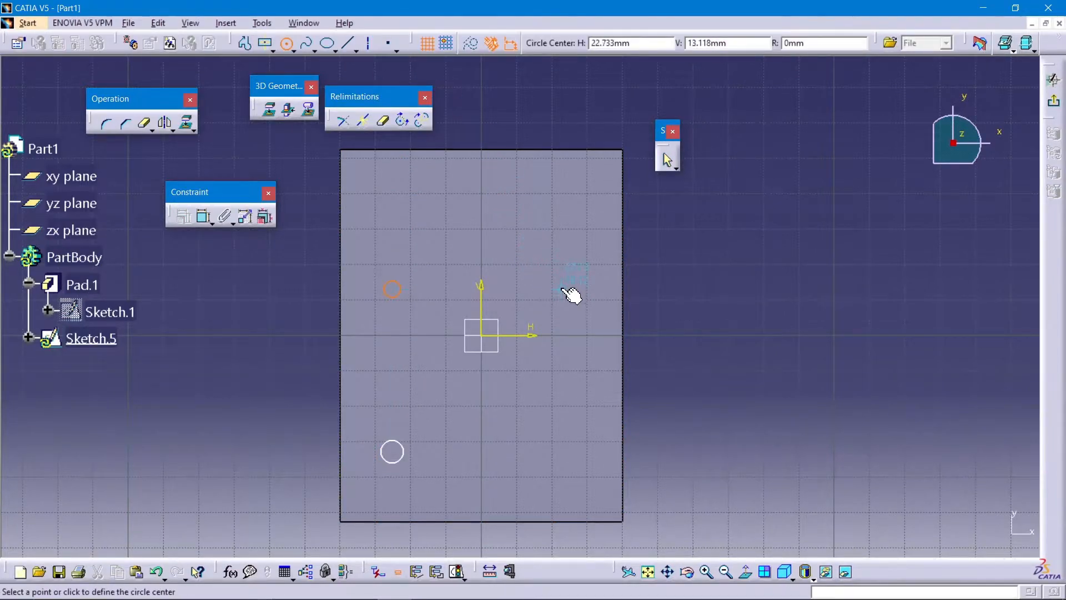
# - Draw two more small circles opposite the first pair, centred about 23 mm right of the origin
pyautogui.click(562, 288)
pyautogui.click(573, 279)
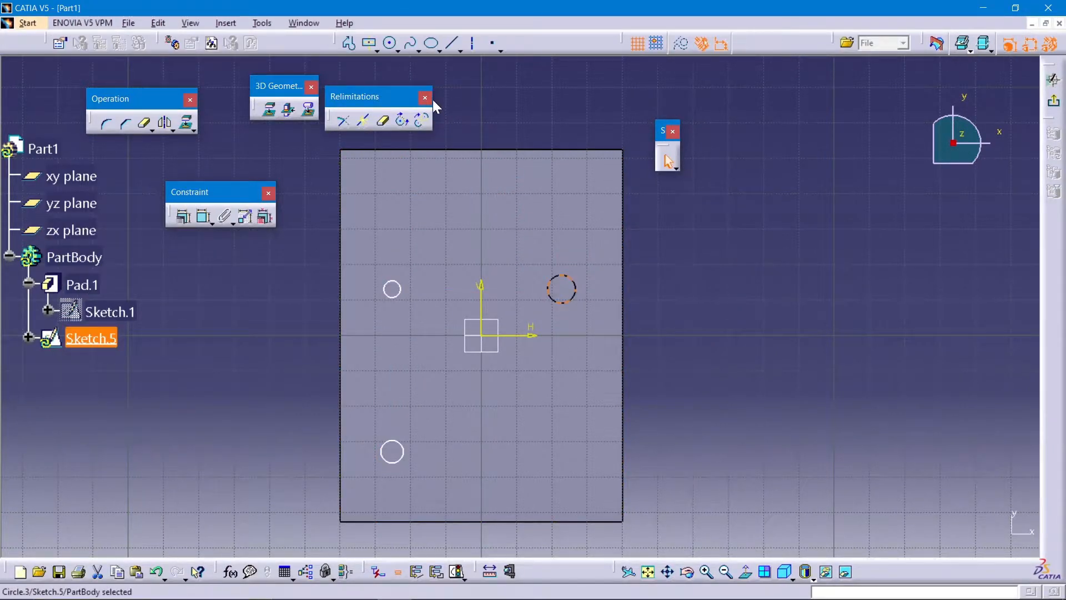
pyautogui.click(390, 44)
pyautogui.click(561, 459)
pyautogui.click(574, 459)
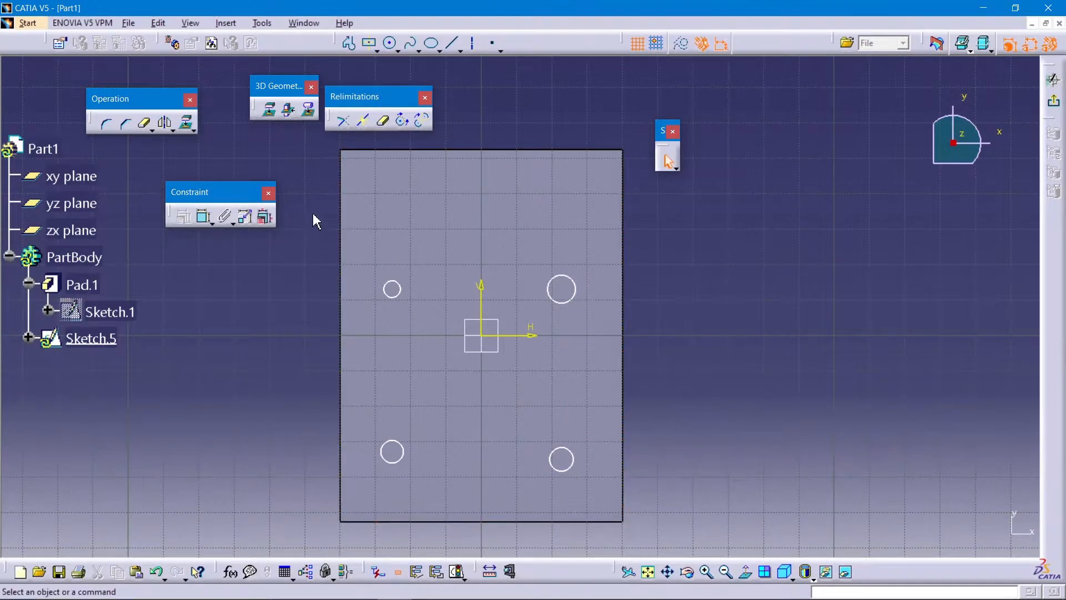
# - Draw a vertical axis about 48 mm long joining the centres of the two circles on the right
pyautogui.click(472, 43)
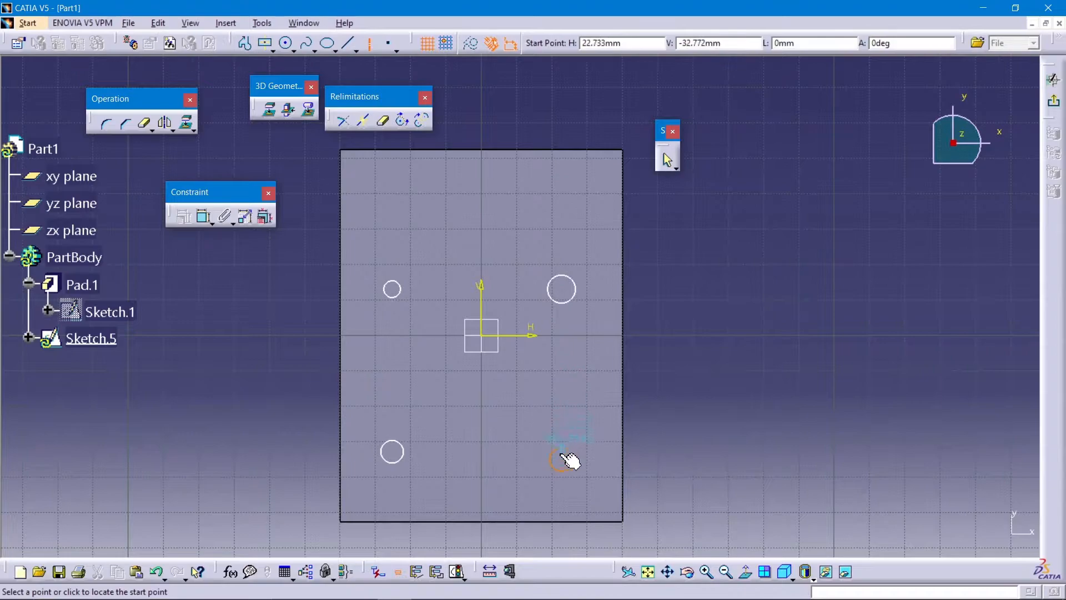
pyautogui.click(565, 455)
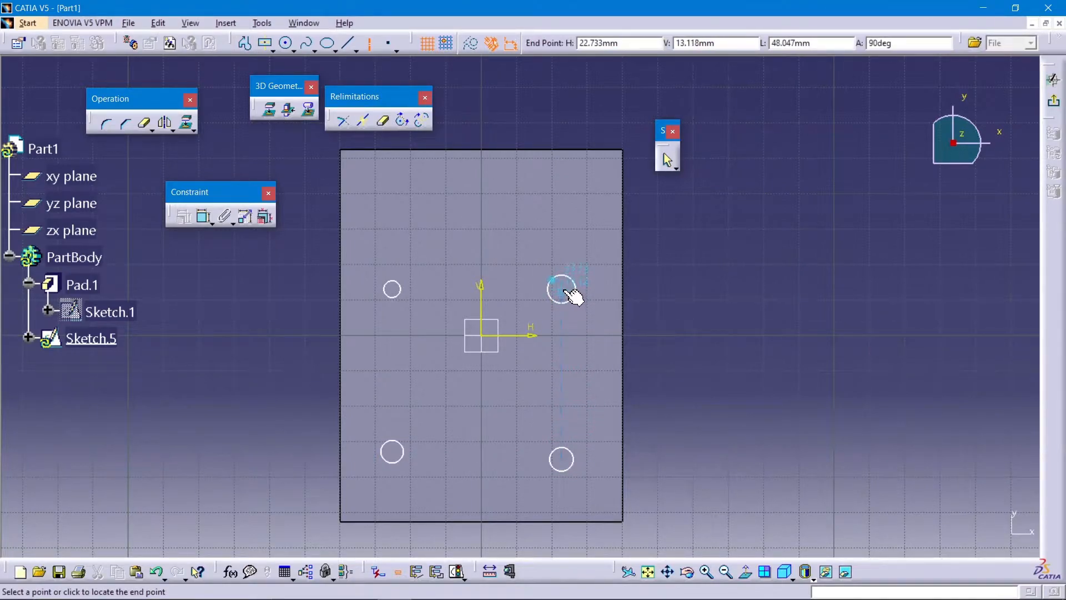
pyautogui.click(562, 289)
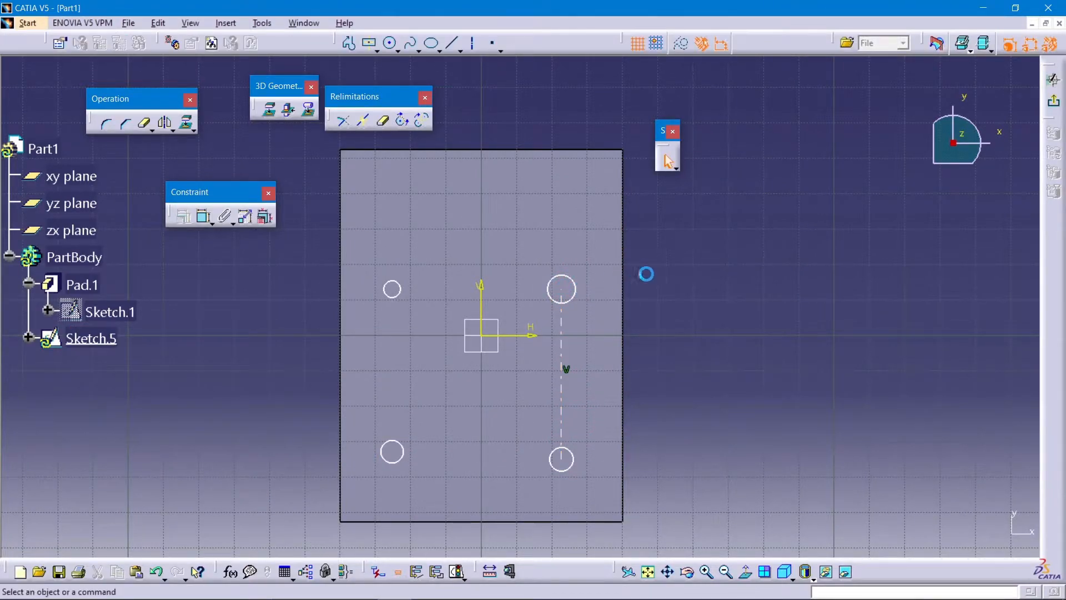
# - Draw a construction profile from the upper-right circle's centre through the upper-left and lower-left centres to the lower-right centre
pyautogui.click(350, 44)
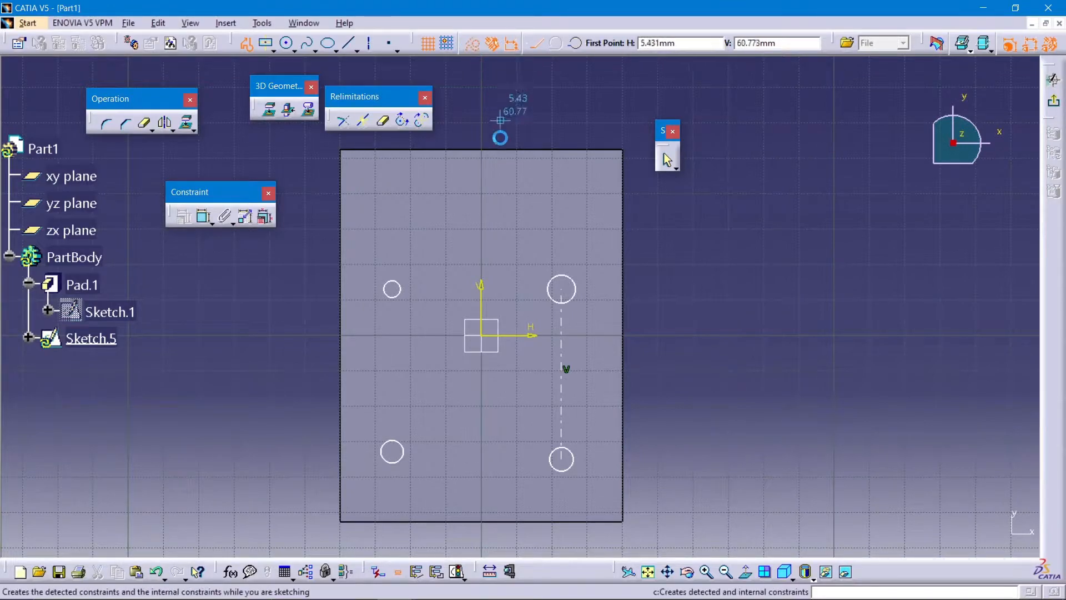
pyautogui.click(563, 290)
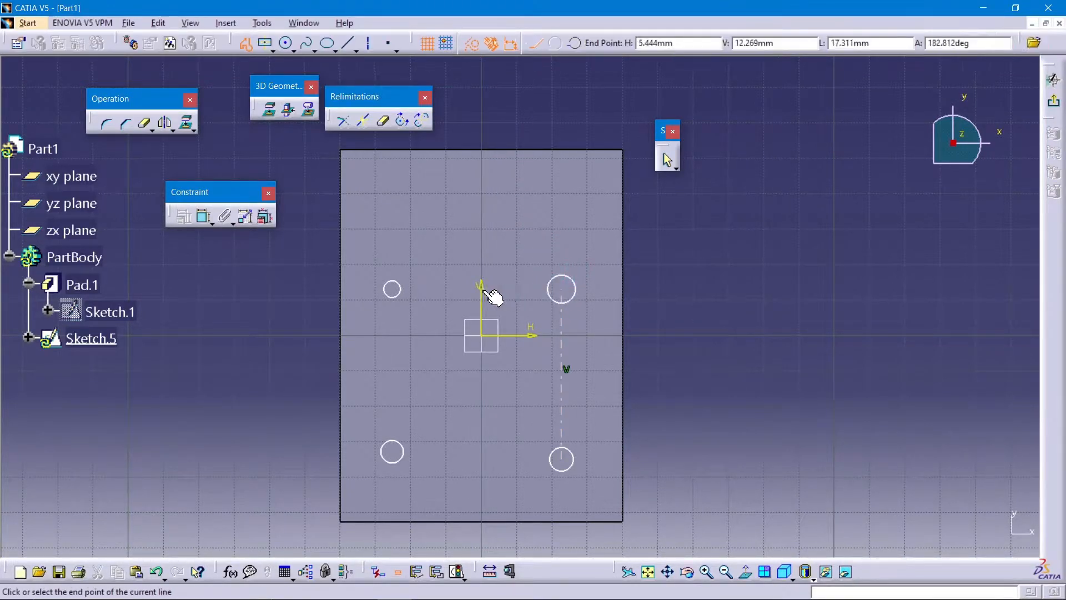
pyautogui.click(392, 290)
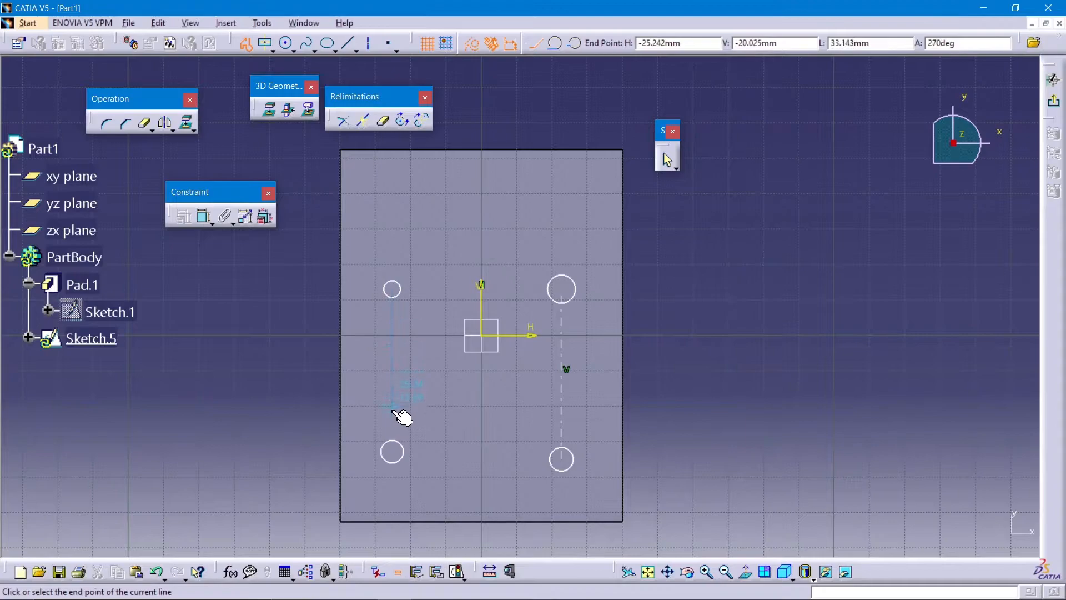
pyautogui.click(392, 451)
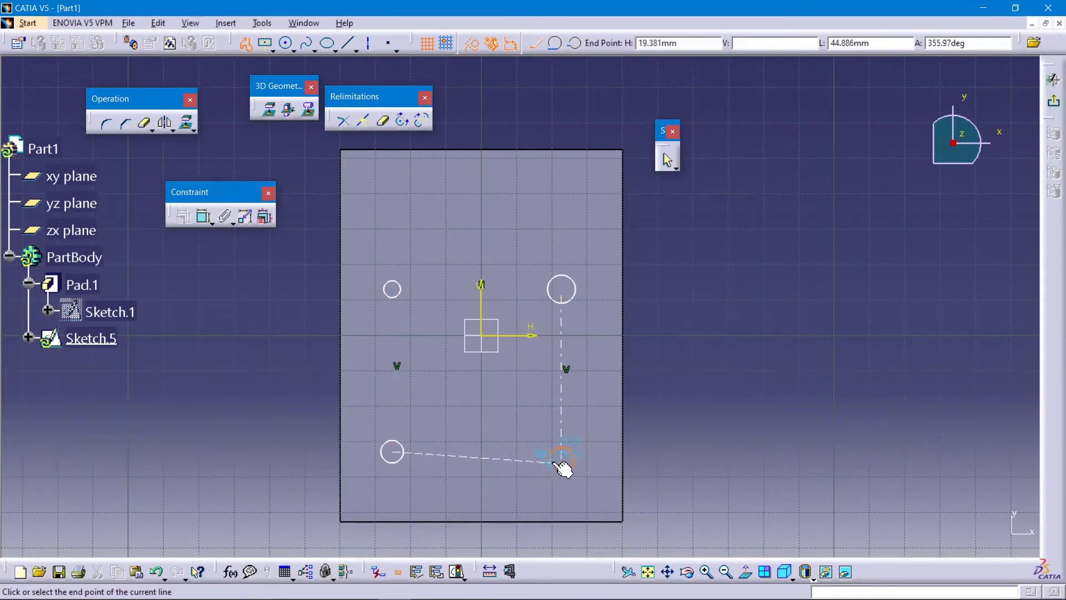
pyautogui.click(561, 459)
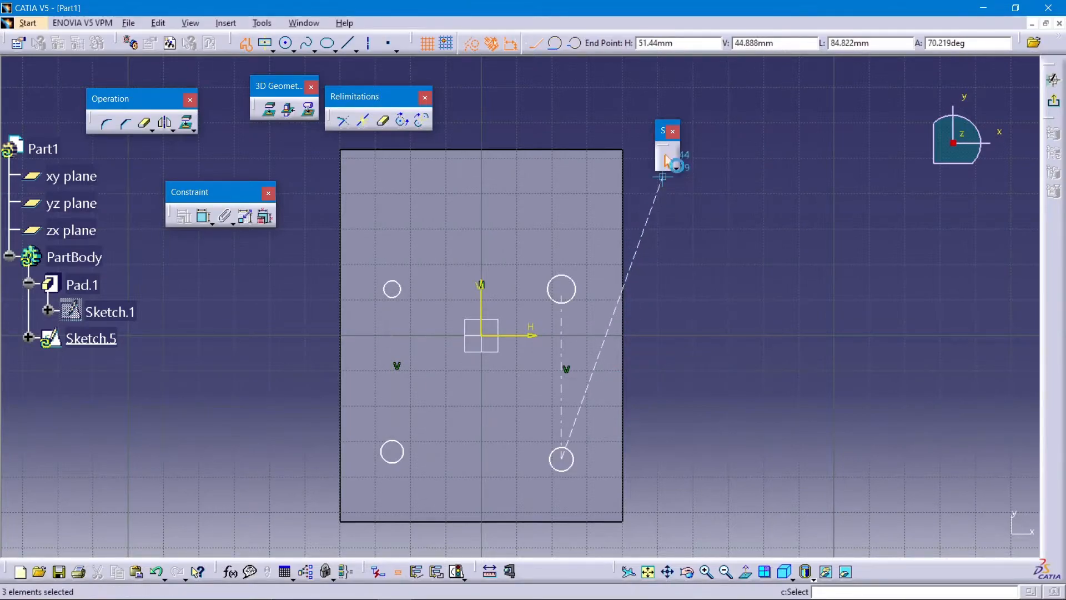
pyautogui.click(668, 161)
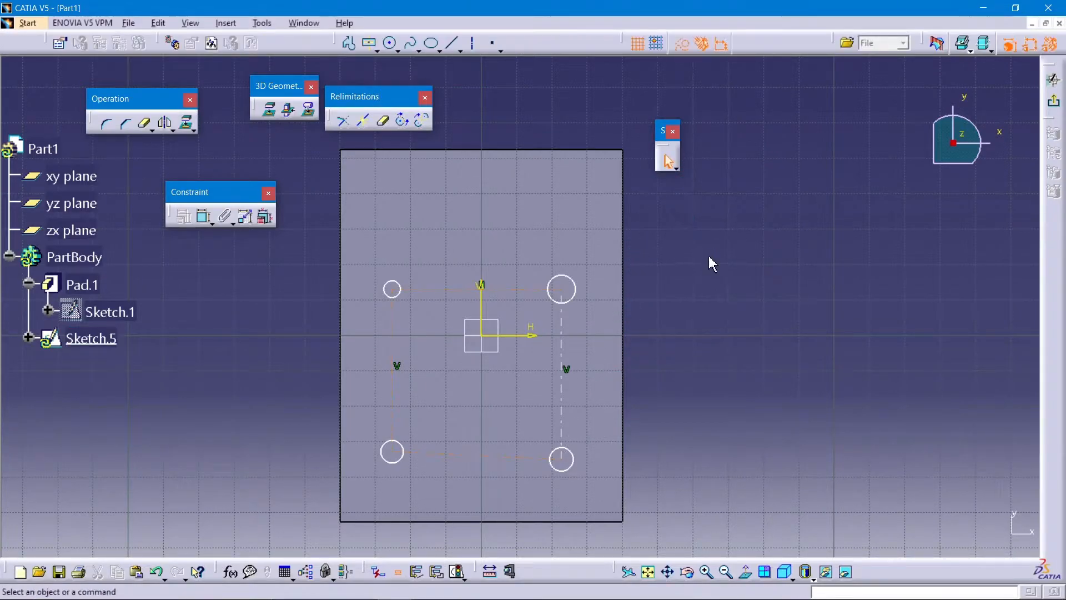
# - Constrain the upper and lower construction lines joining the circle centres to be horizontal
pyautogui.rightClick(514, 288)
pyautogui.moveTo(594, 500)
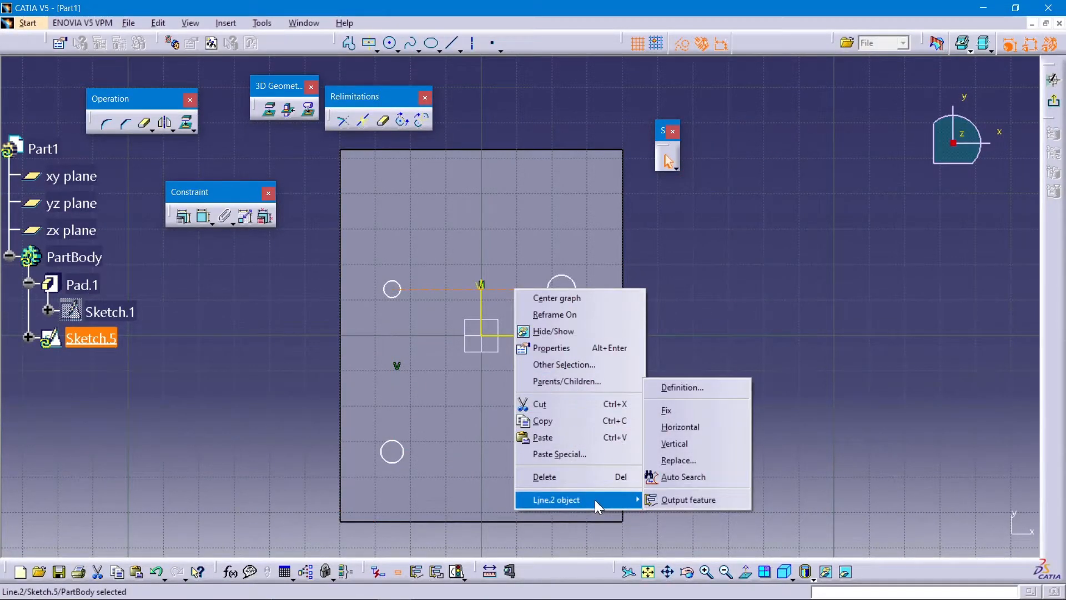
pyautogui.click(680, 442)
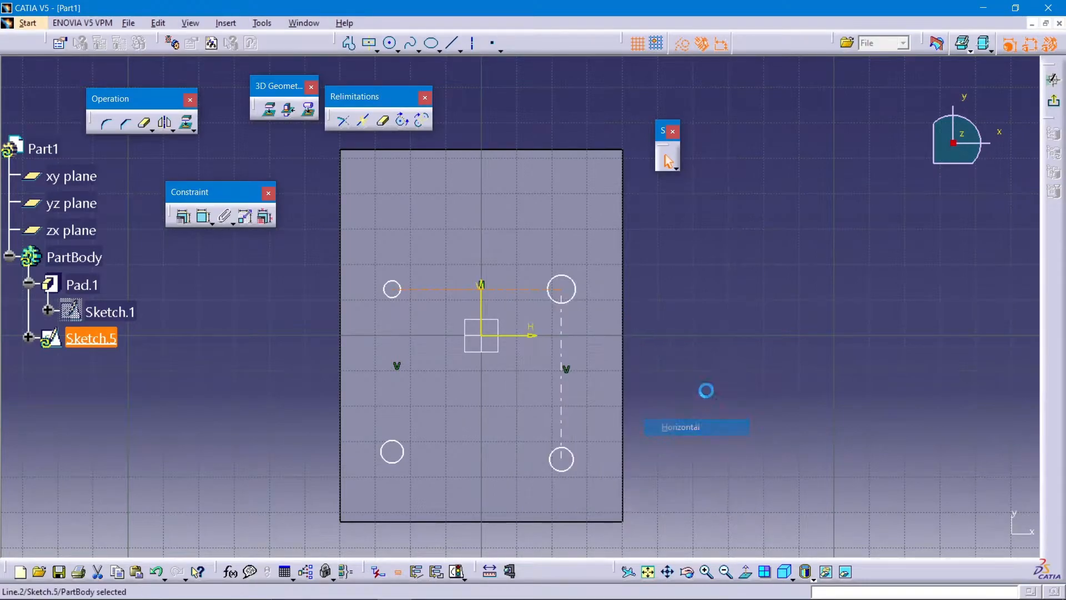
pyautogui.click(454, 451)
pyautogui.rightClick(454, 451)
pyautogui.moveTo(581, 442)
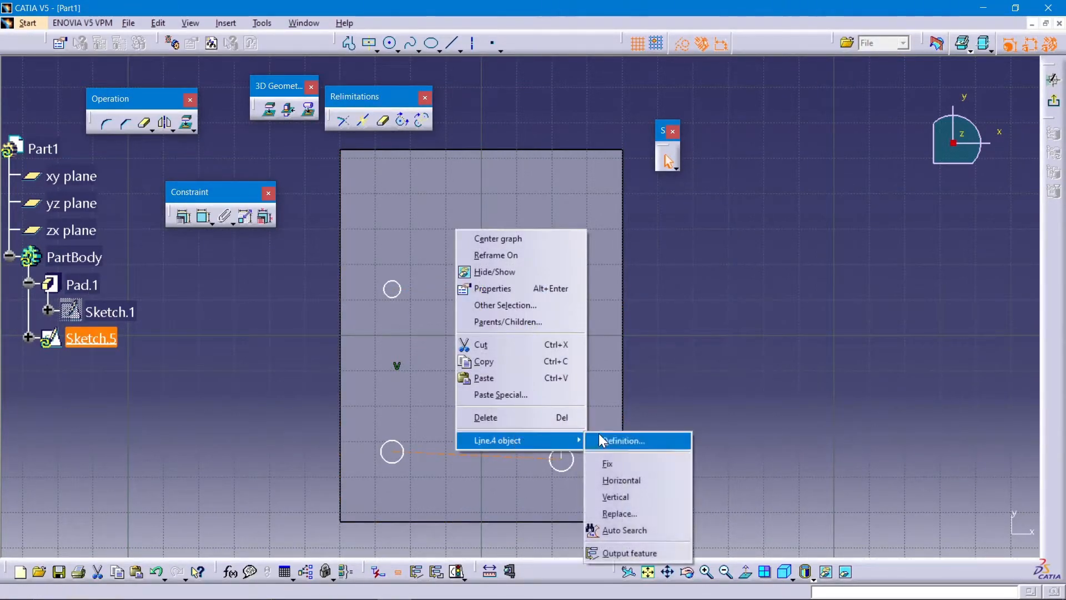
pyautogui.click(625, 478)
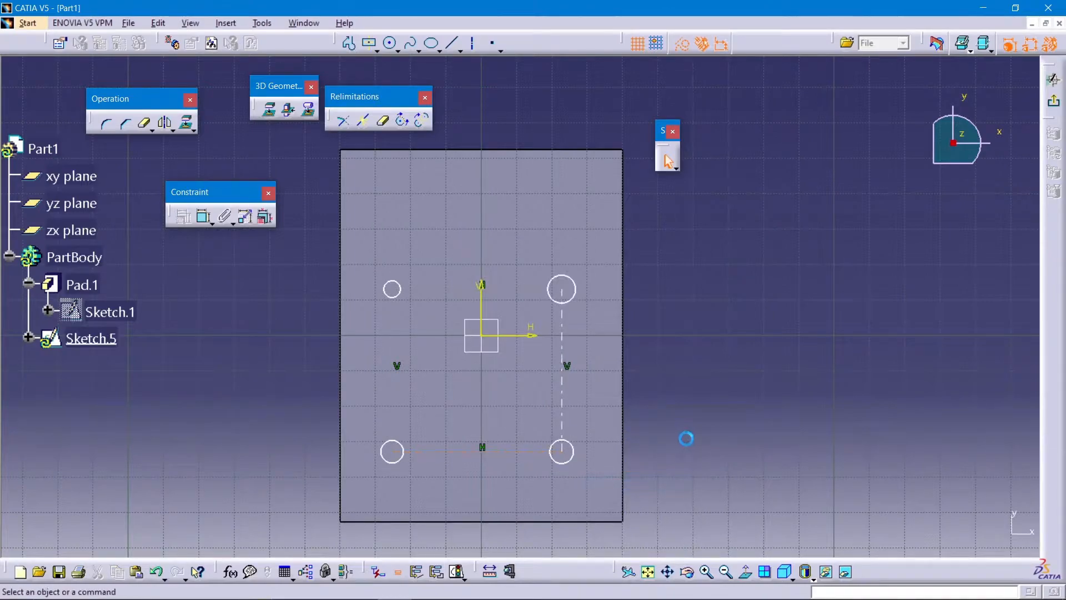
# - Constrain the lower construction line to 12 mm from the block's lower edge
pyautogui.click(204, 216)
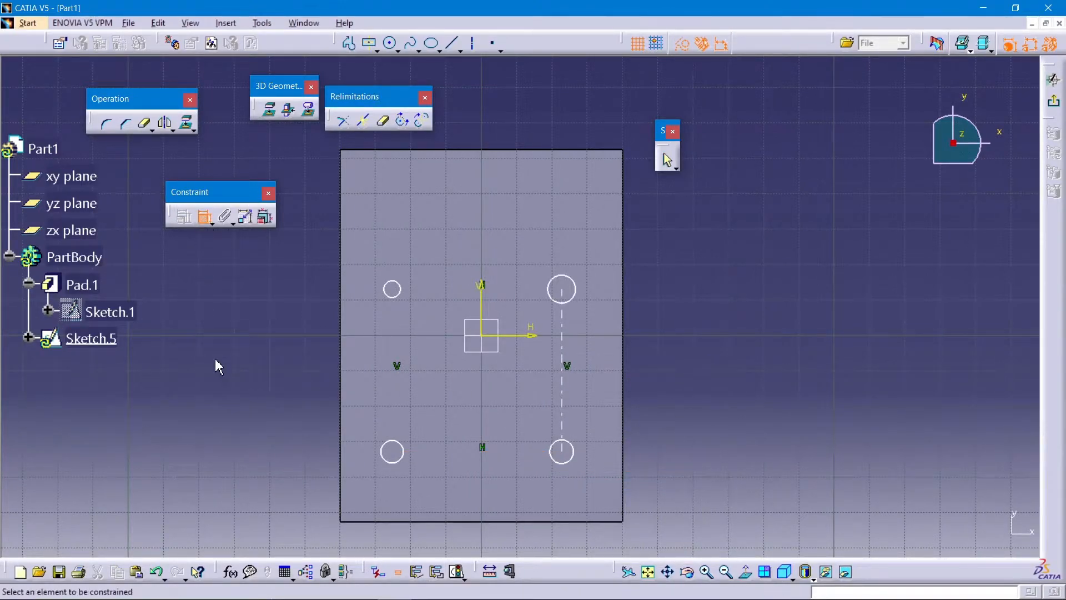
pyautogui.click(409, 522)
pyautogui.click(507, 451)
pyautogui.click(281, 468)
pyautogui.doubleClick(289, 478)
pyautogui.write('12')
pyautogui.press('Return')
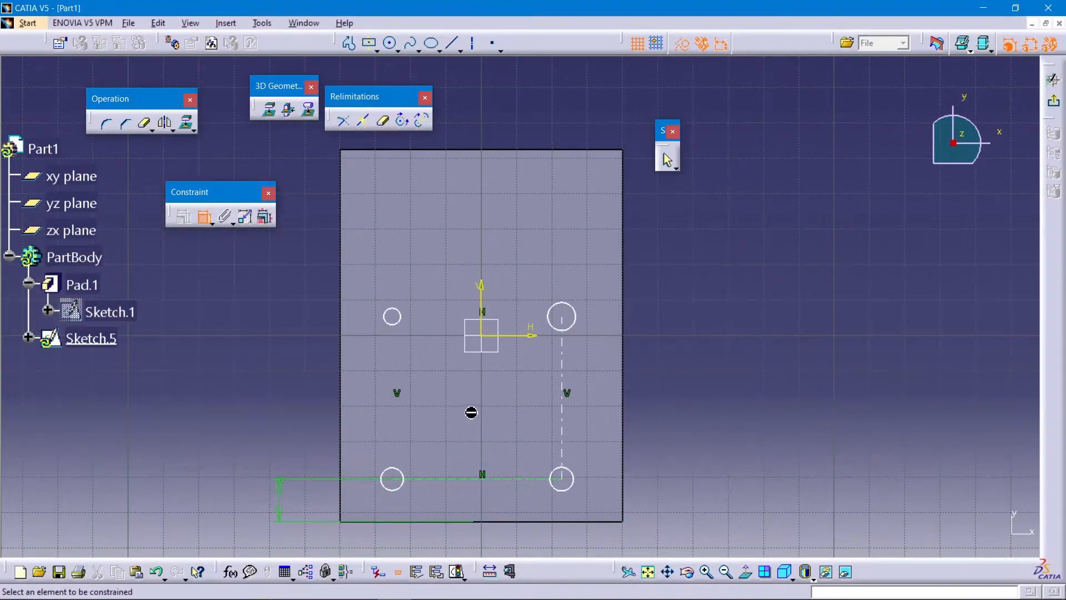
# - Dimension the vertical axis between the two right circles and set its length to 60 mm
pyautogui.click(560, 415)
pyautogui.click(658, 404)
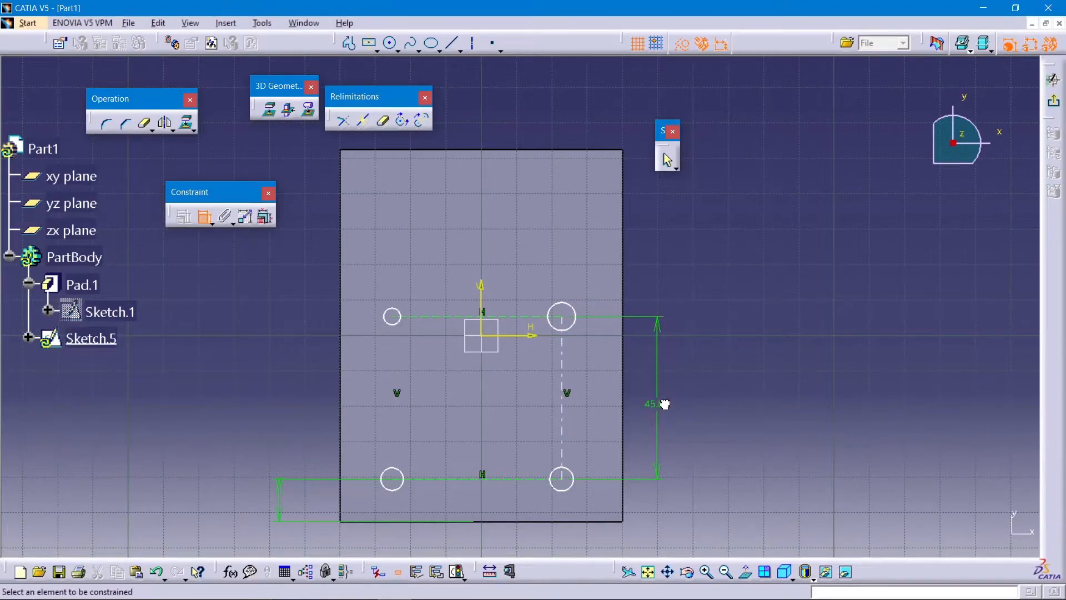
pyautogui.doubleClick(664, 405)
pyautogui.write('60')
pyautogui.press('Return')
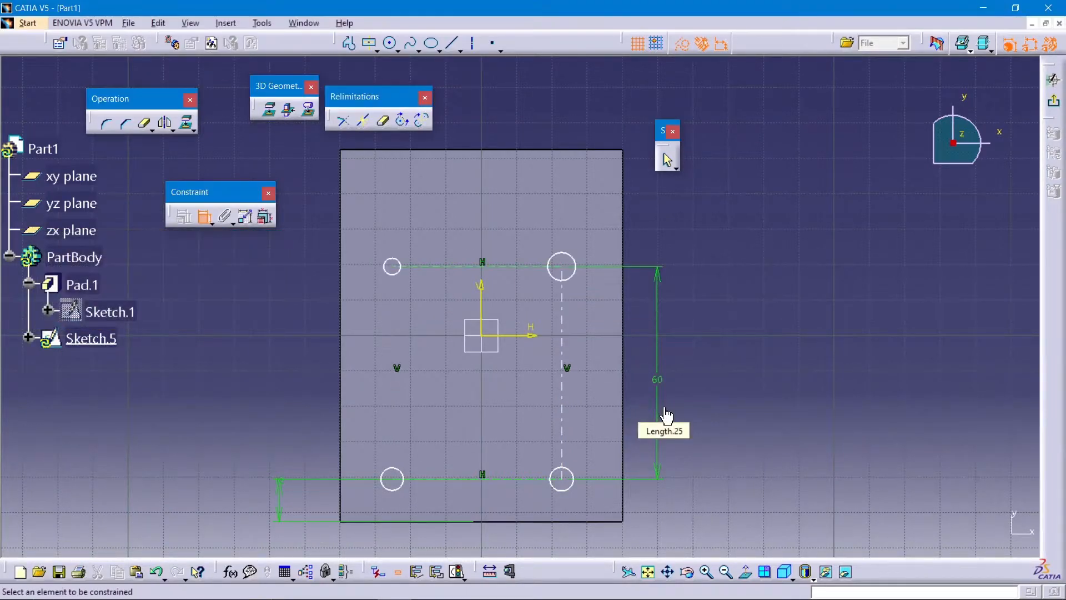
# - Constrain the right circles' vertical axis to 28 mm from the sketch's V axis
pyautogui.click(492, 310)
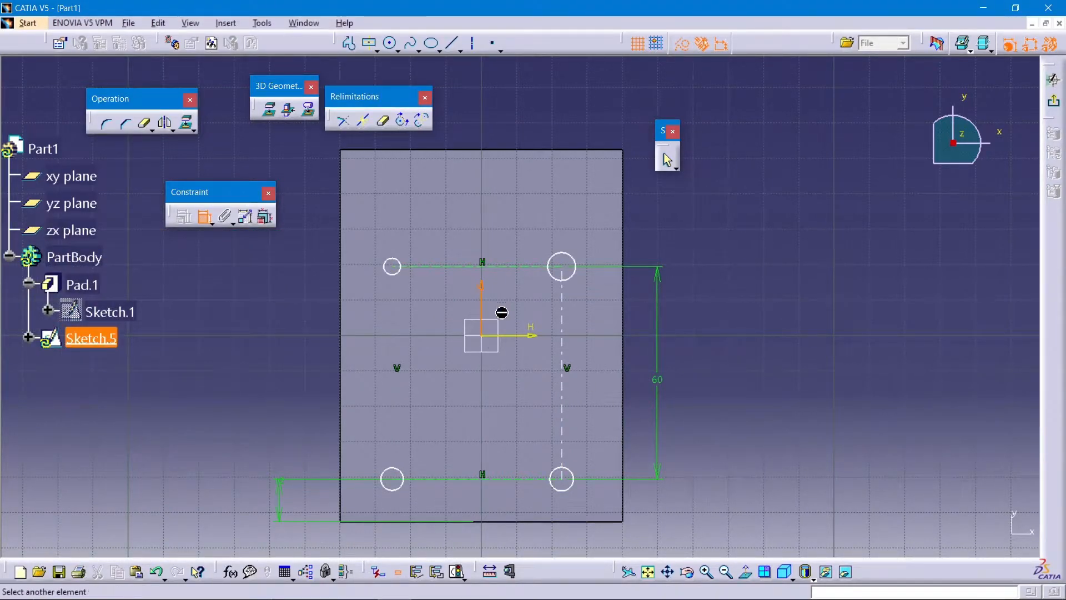
pyautogui.click(558, 310)
pyautogui.click(522, 310)
pyautogui.doubleClick(519, 309)
pyautogui.write('26')
pyautogui.press('Return')
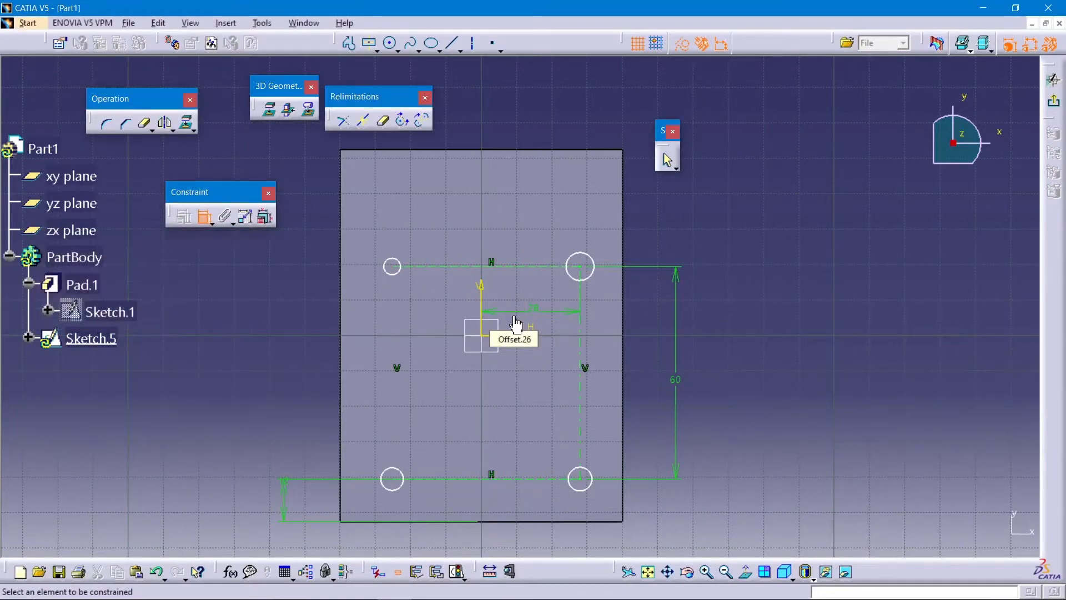
# - Constrain the left circles' vertical construction line to 28 mm from the sketch's V axis
pyautogui.click(481, 309)
pyautogui.click(401, 316)
pyautogui.doubleClick(421, 304)
pyautogui.write('28')
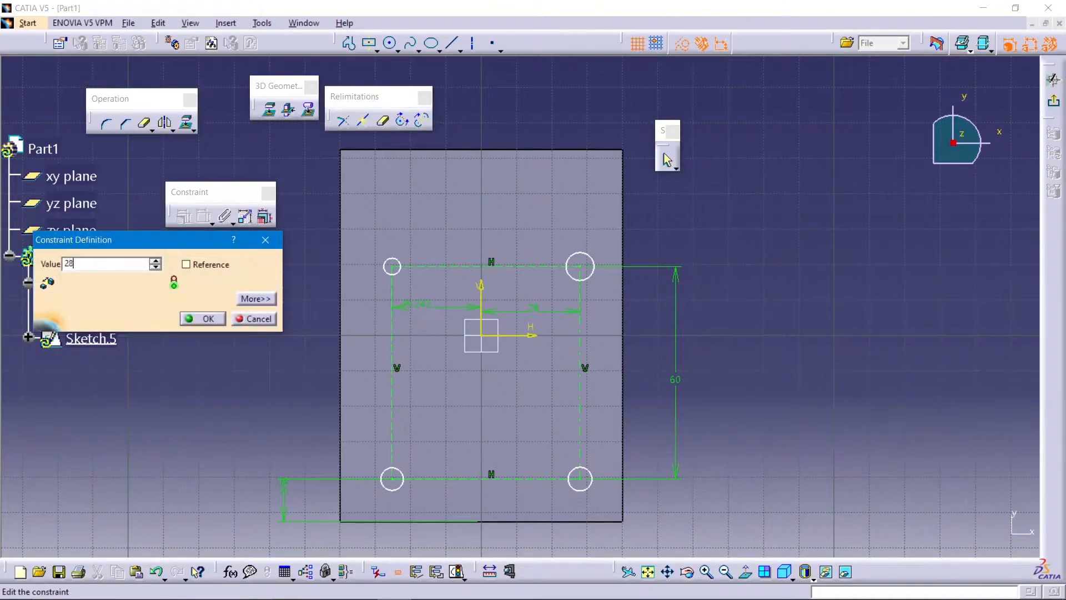
pyautogui.press('Return')
# - Dimension the upper-left and upper-right circles and set both diameters to 8 mm
pyautogui.click(374, 270)
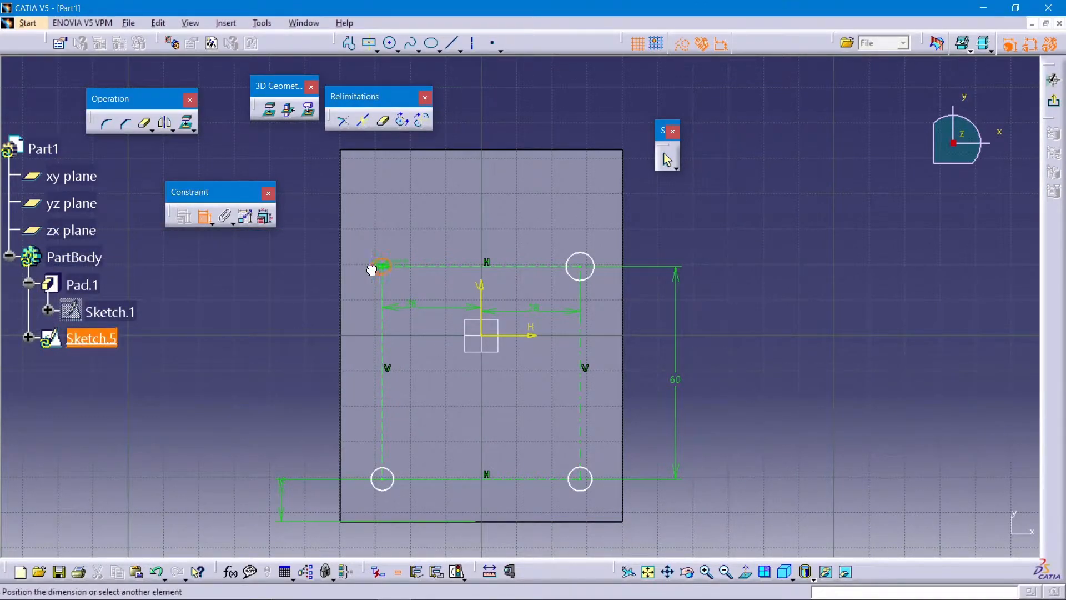
pyautogui.click(248, 269)
pyautogui.doubleClick(248, 269)
pyautogui.write('8')
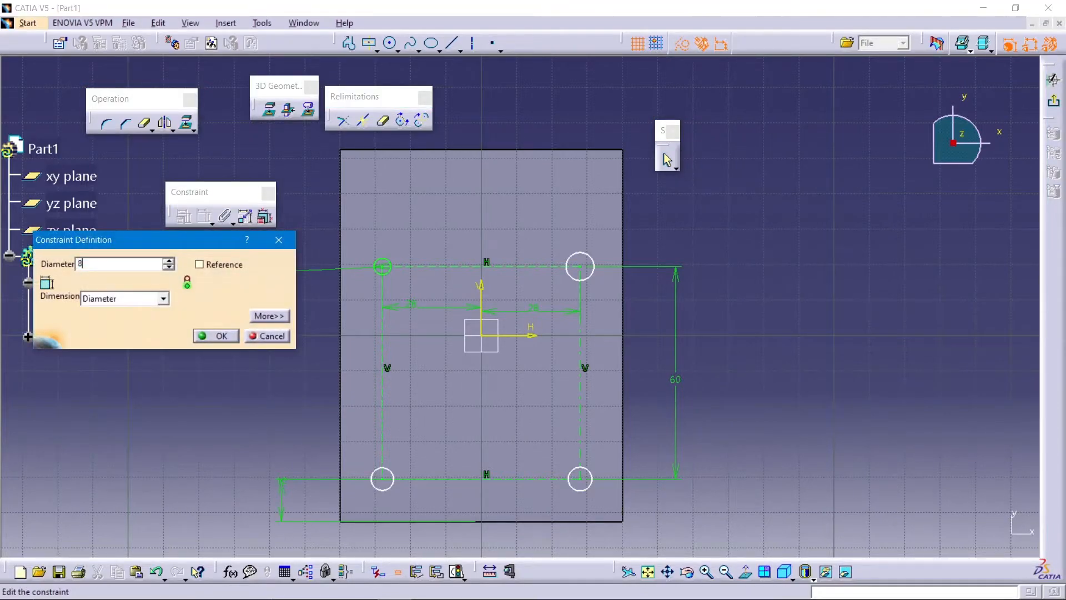
pyautogui.press('Return')
pyautogui.click(589, 256)
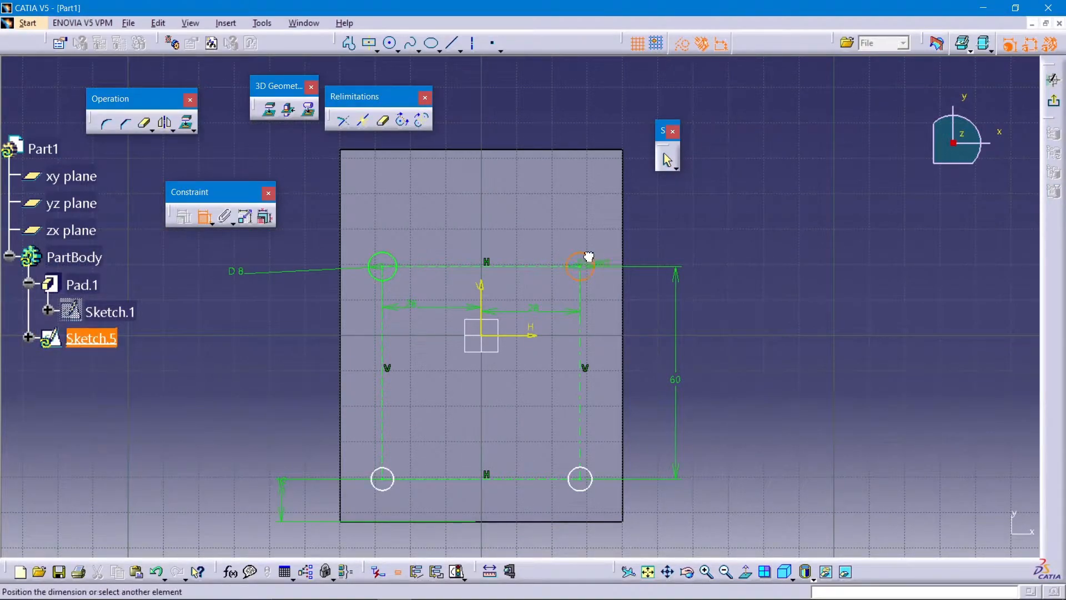
pyautogui.click(654, 232)
pyautogui.doubleClick(653, 232)
pyautogui.write('8')
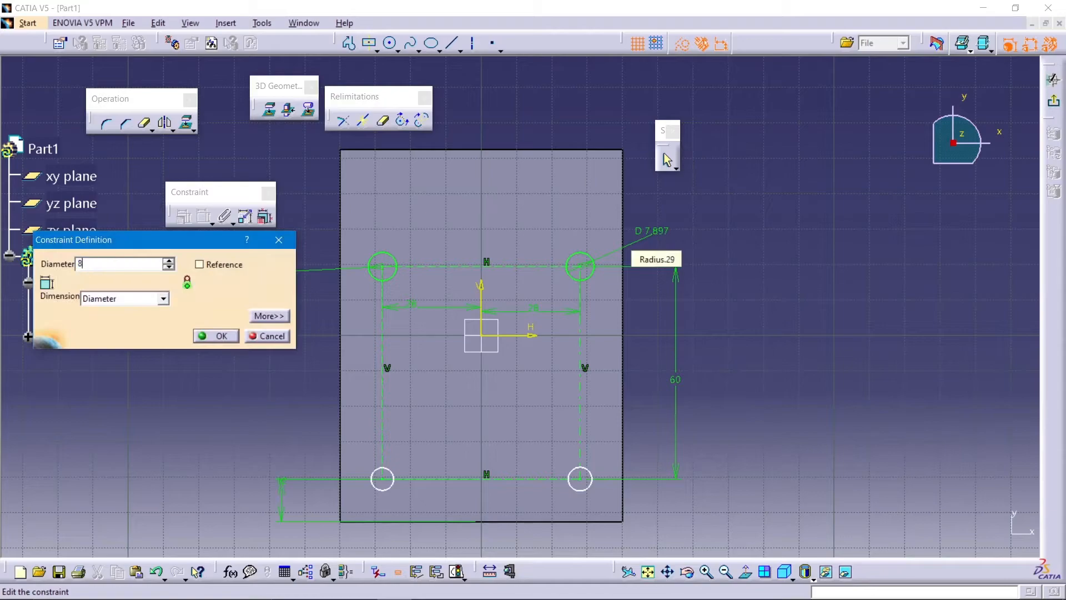
pyautogui.press('Return')
# - Dimension the lower-left and lower-right circles and set both diameters to 8 mm
pyautogui.click(386, 491)
pyautogui.click(287, 436)
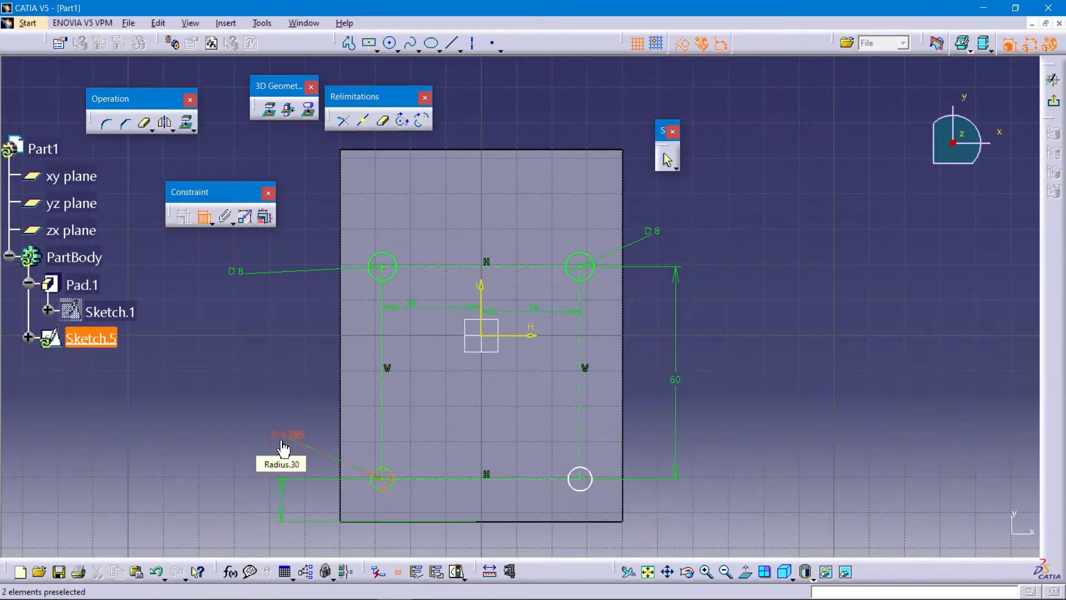
pyautogui.doubleClick(285, 435)
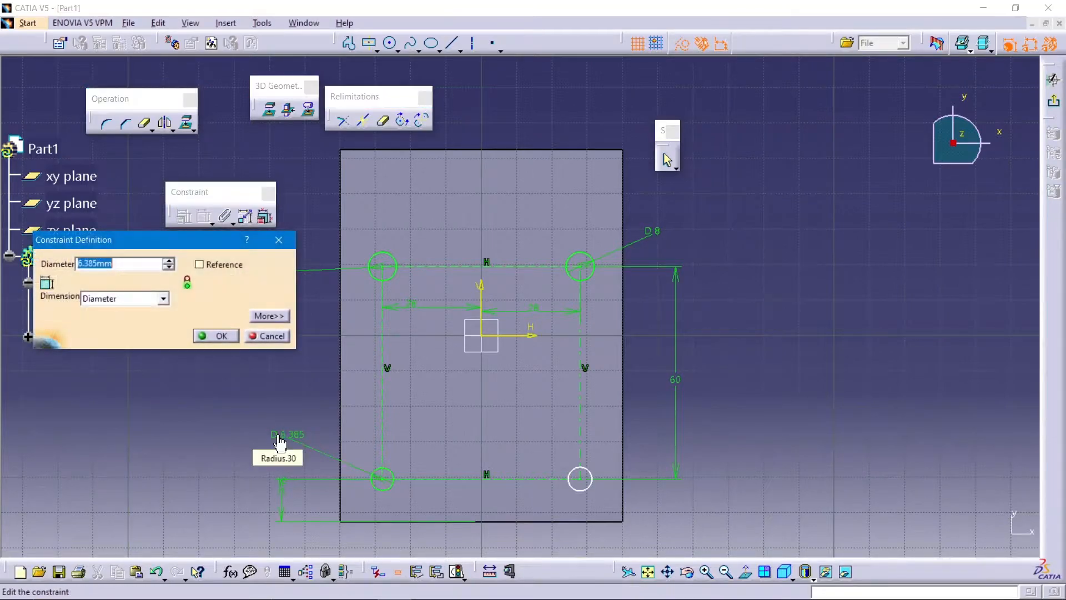
pyautogui.write('8')
pyautogui.press('Return')
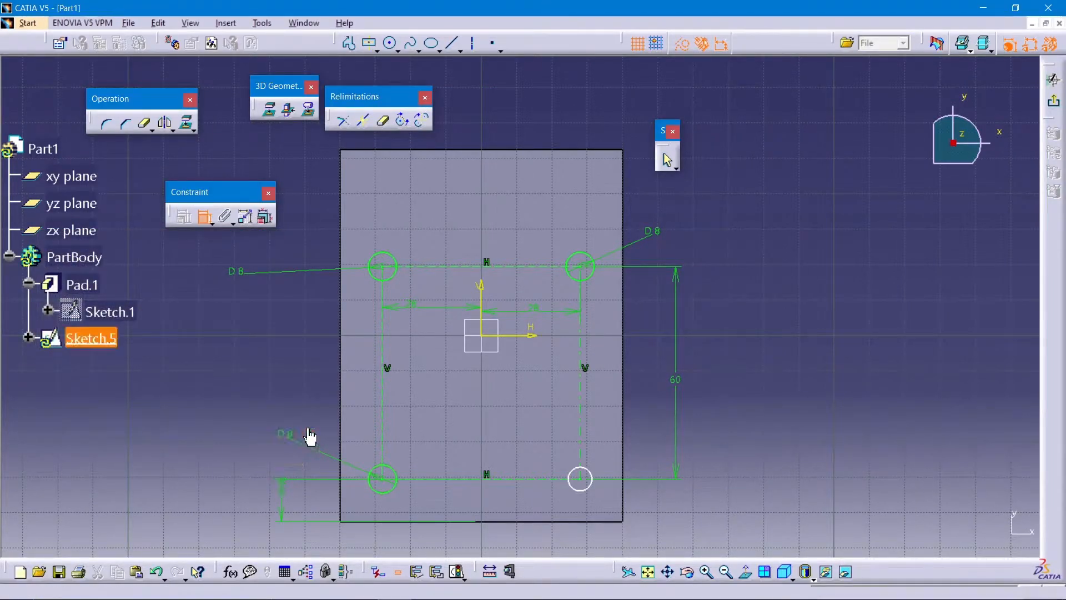
pyautogui.click(590, 489)
pyautogui.click(738, 414)
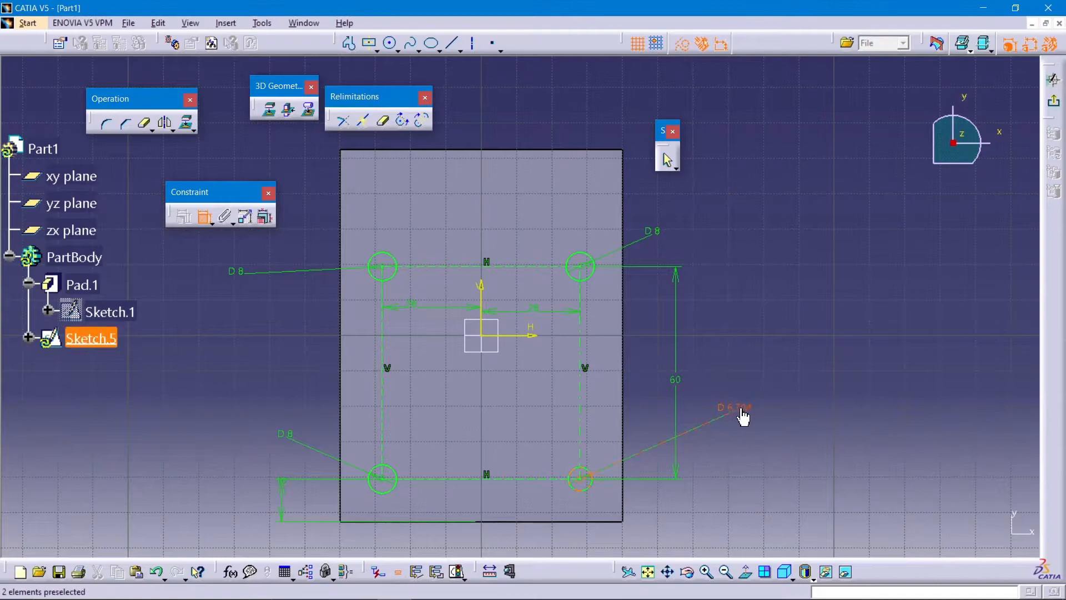
pyautogui.doubleClick(740, 411)
pyautogui.write('8')
pyautogui.press('Return')
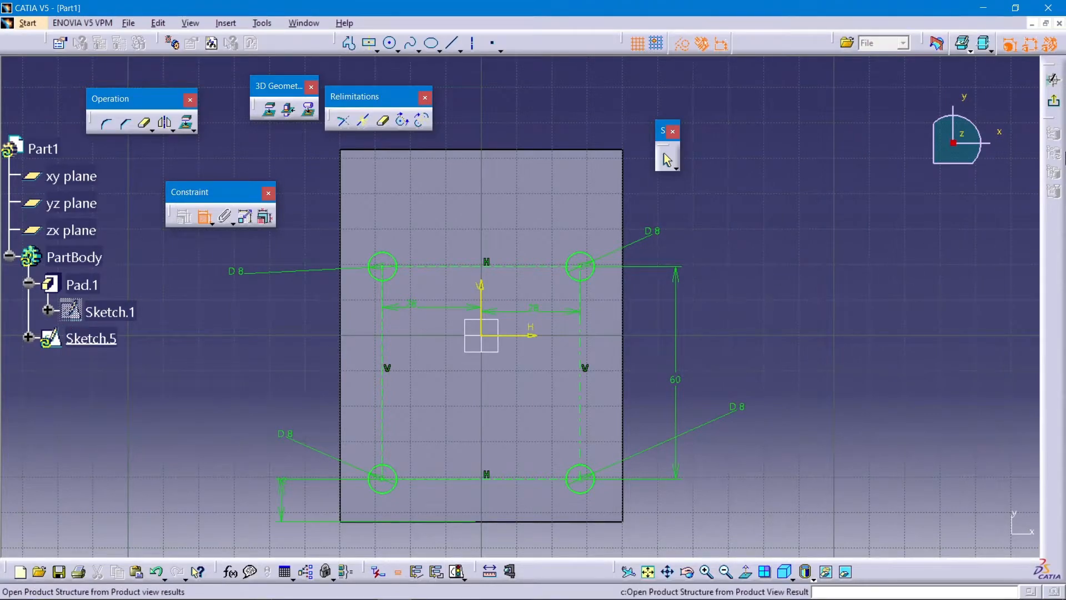
# - Exit the sketch and cut its four circles through the block with a Pocket of type Up to next
pyautogui.click(1053, 80)
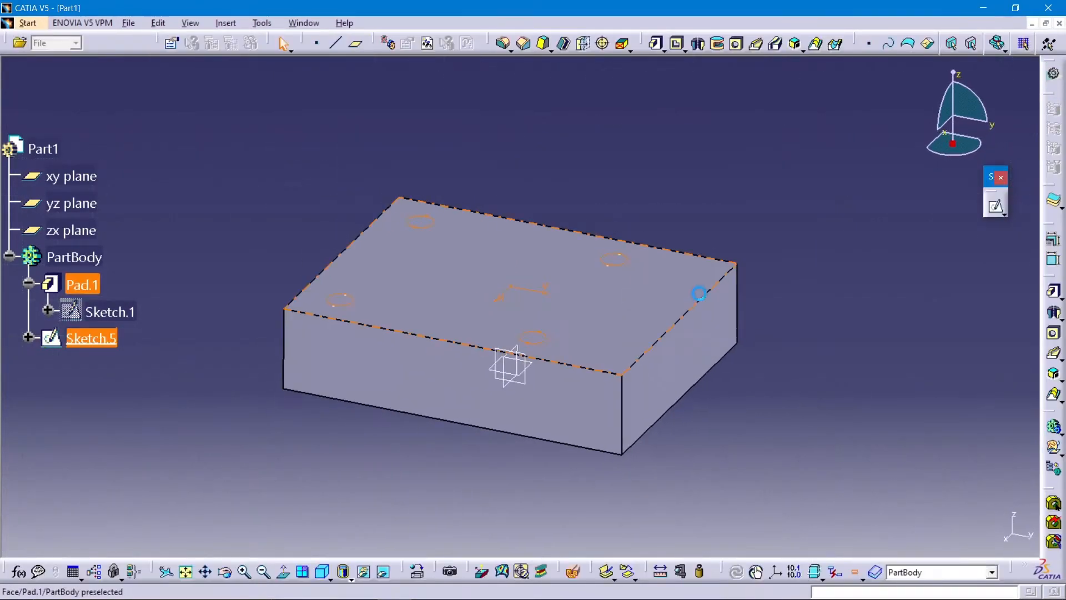
pyautogui.click(676, 43)
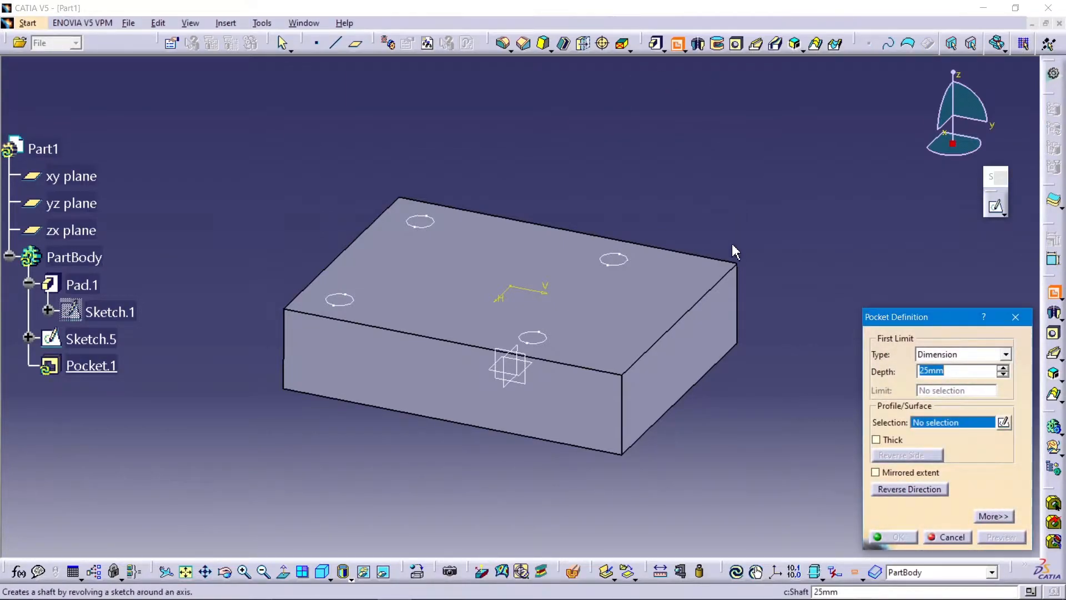
pyautogui.click(90, 339)
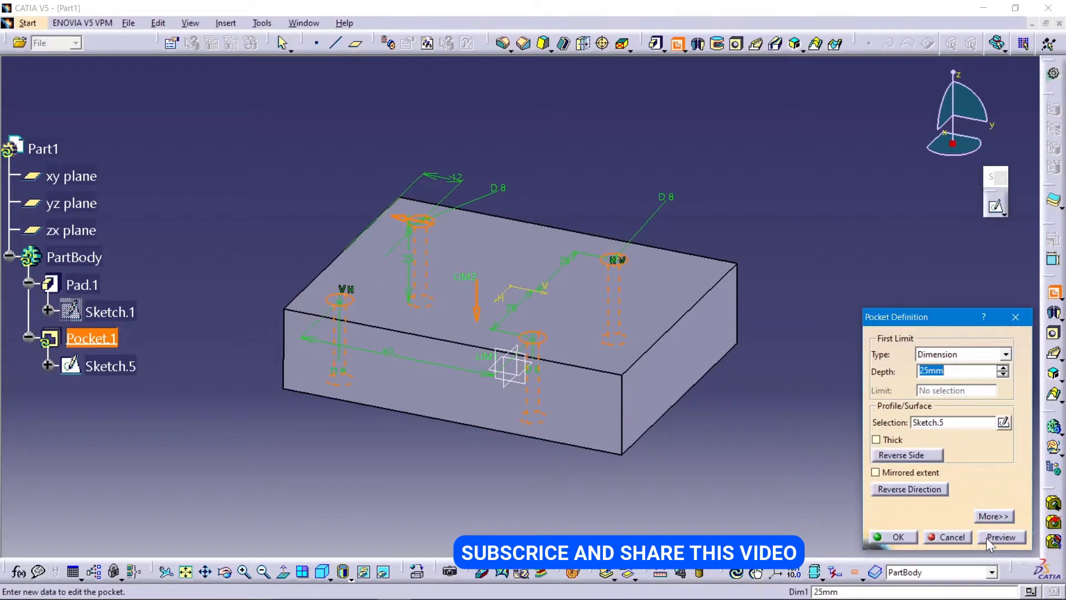
pyautogui.click(1005, 354)
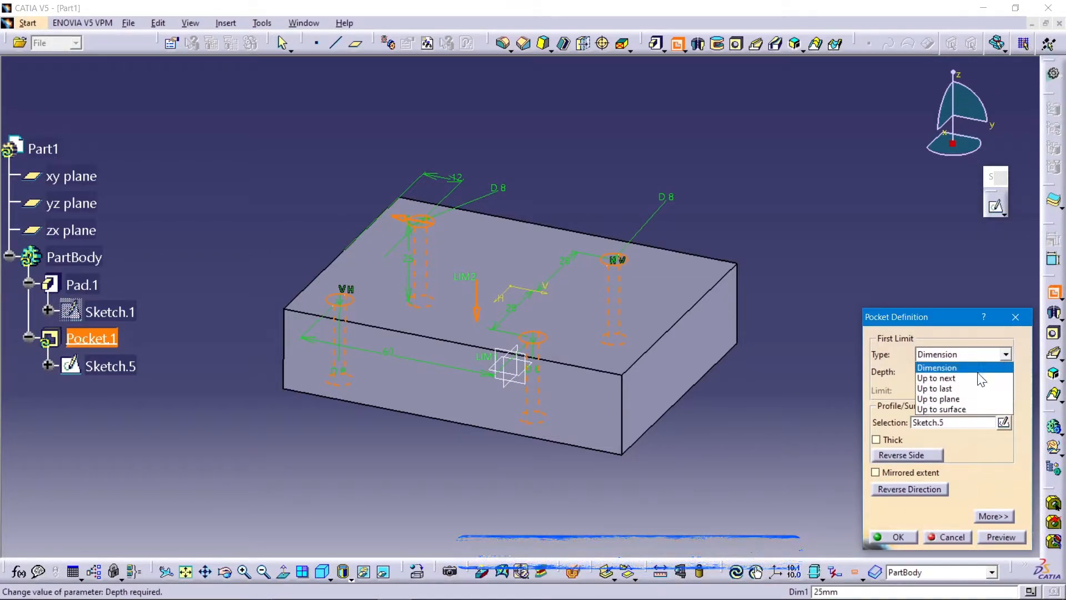
pyautogui.click(980, 378)
pyautogui.click(895, 537)
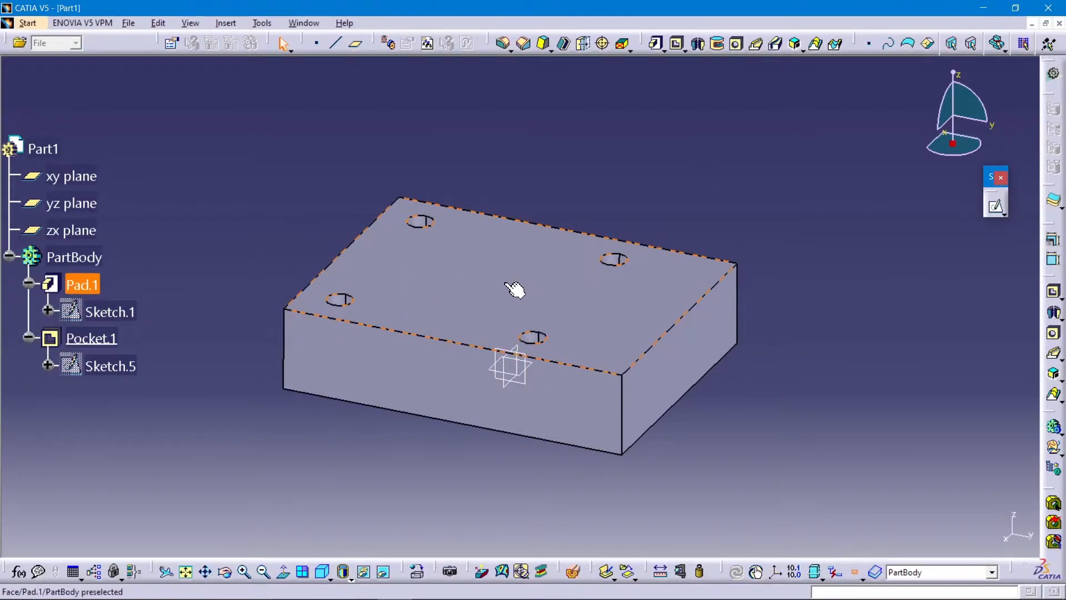
# - Start a sketch on the block's top face and draw a circle about 40 mm in diameter, centred on the V axis about 11 mm below the origin
pyautogui.click(532, 287)
pyautogui.click(993, 206)
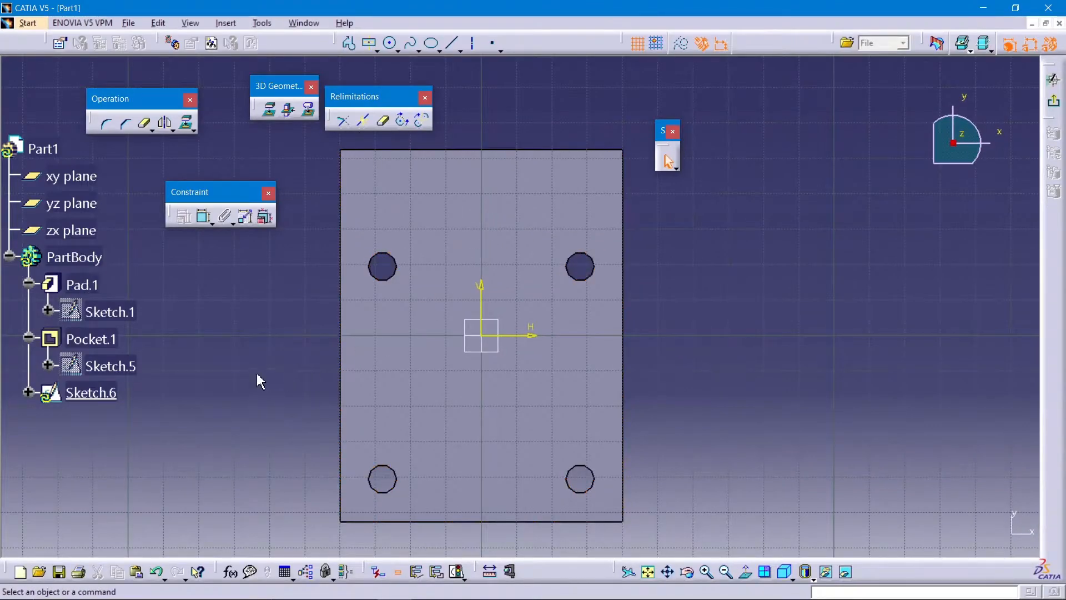
pyautogui.click(390, 43)
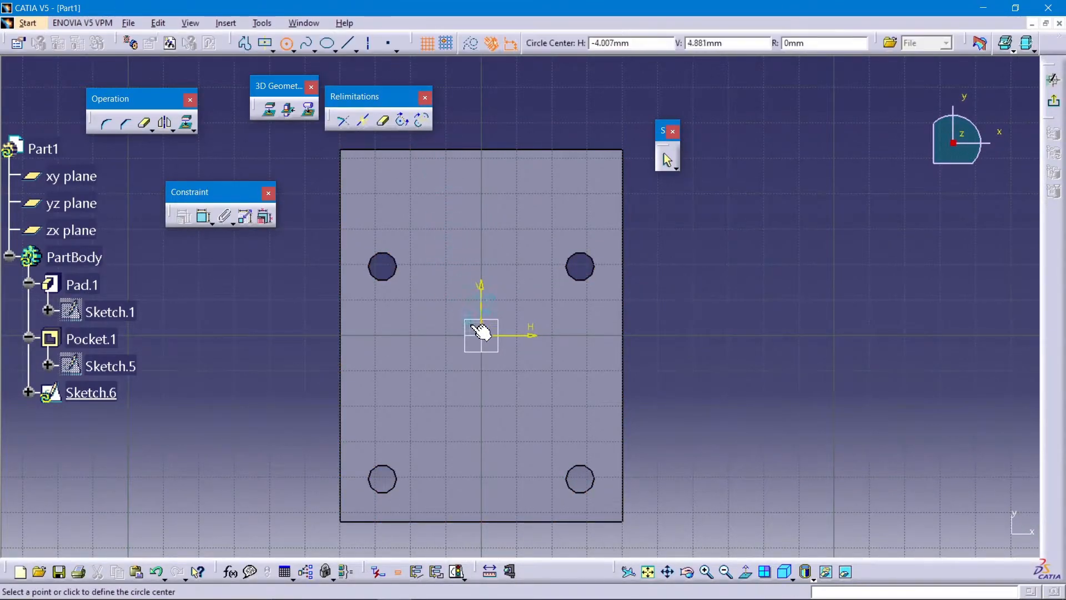
pyautogui.click(483, 373)
pyautogui.click(518, 317)
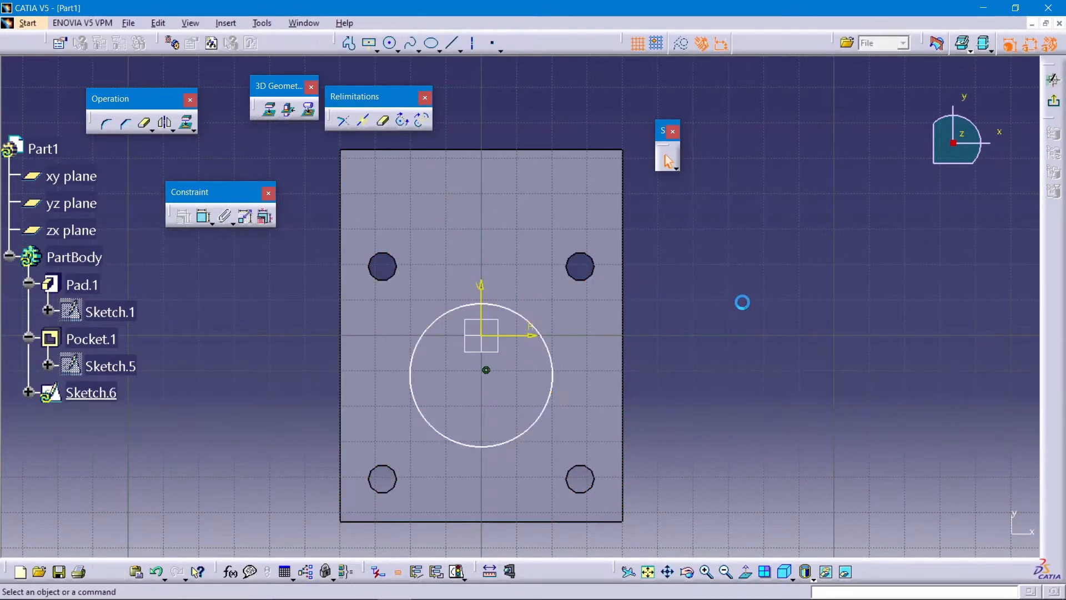
# - Dimension the large central circle and set its diameter to 25 mm
pyautogui.click(204, 216)
pyautogui.click(418, 409)
pyautogui.click(281, 352)
pyautogui.doubleClick(280, 351)
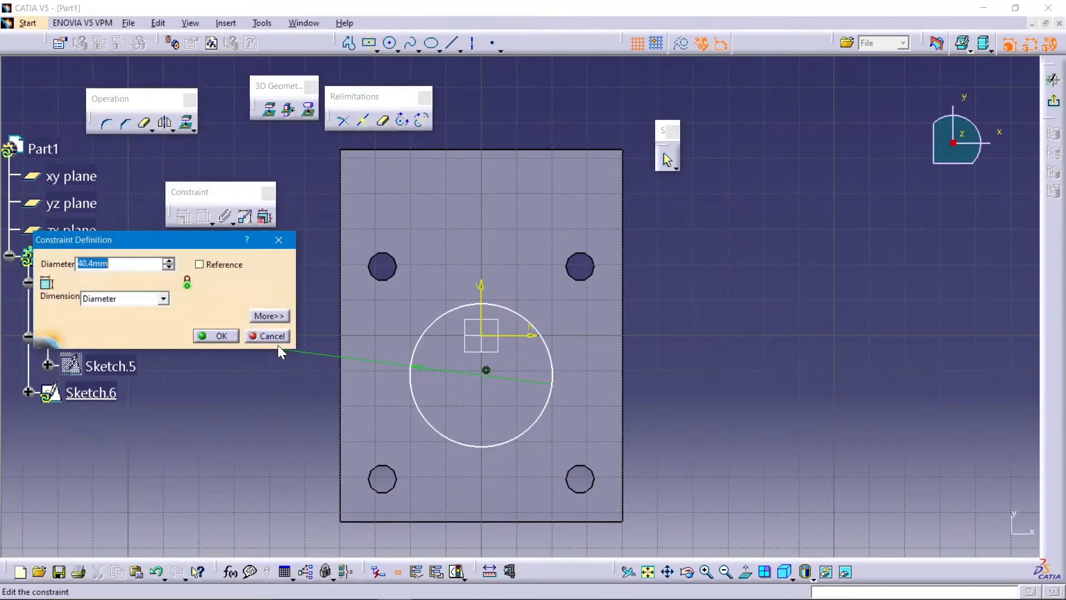
pyautogui.press('Return')
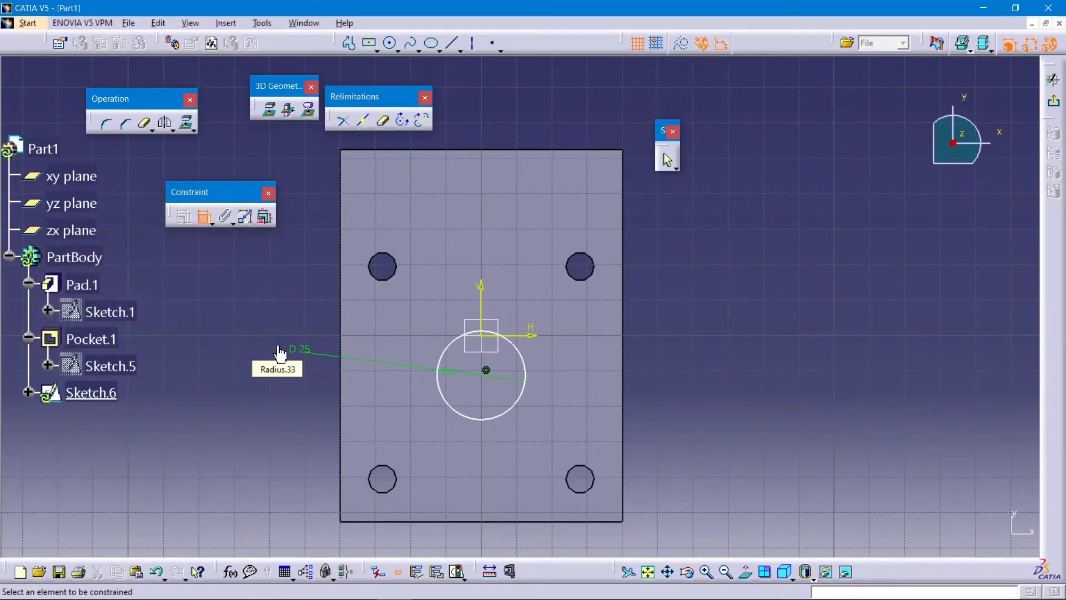
# - Constrain the large circle's centre to 42 mm from the block's lower edge
pyautogui.click(487, 370)
pyautogui.click(257, 411)
pyautogui.doubleClick(262, 418)
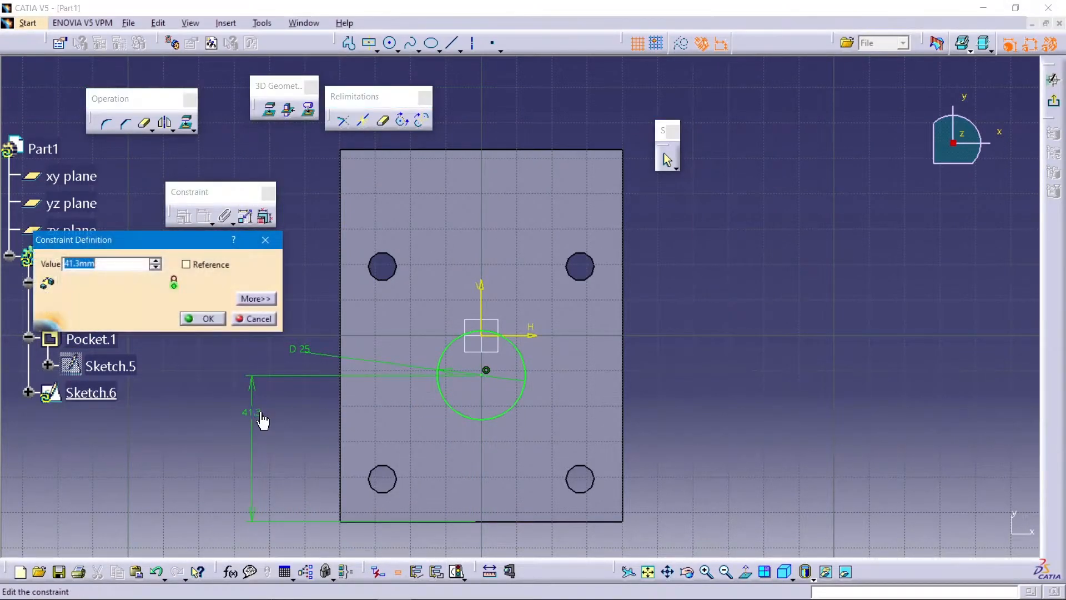
pyautogui.write('42')
pyautogui.press('Return')
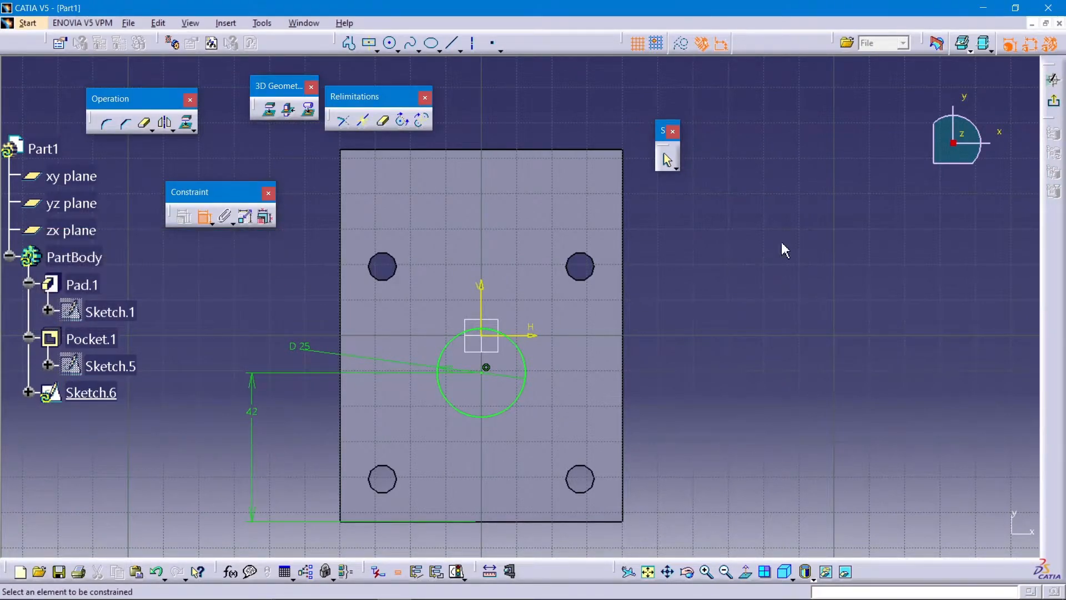
# - Exit the sketch and cut the 25 mm circle through the block with a Pocket of type Up to next
pyautogui.click(1053, 101)
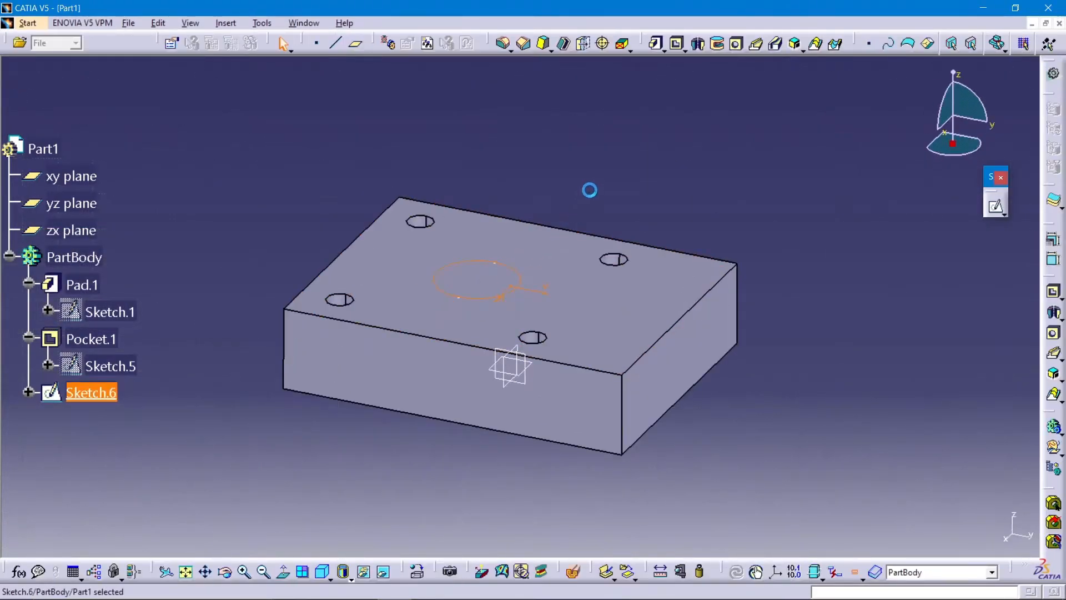
pyautogui.click(677, 43)
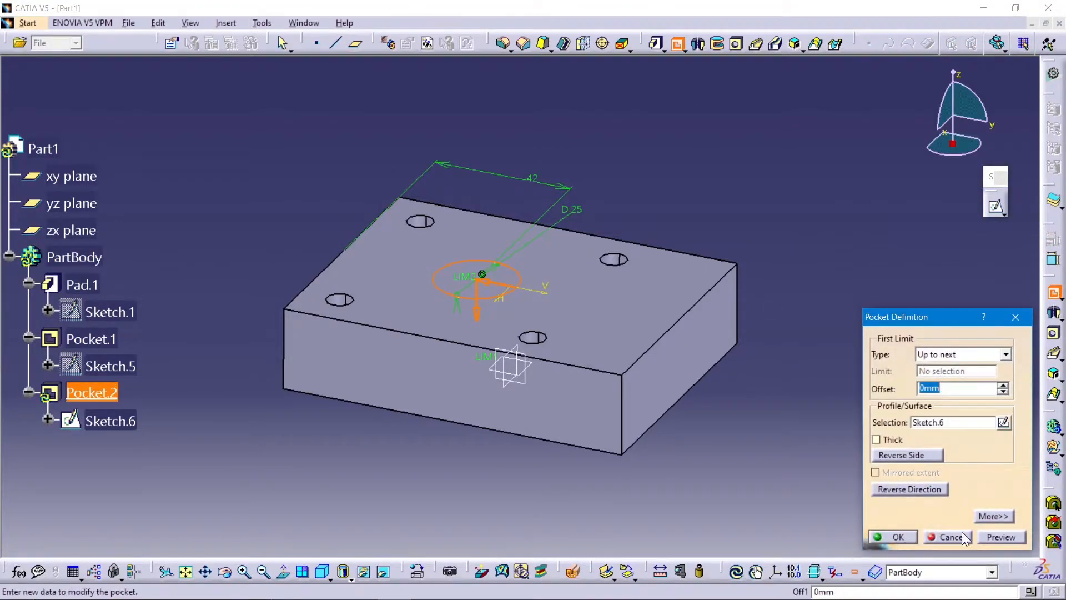
pyautogui.click(998, 536)
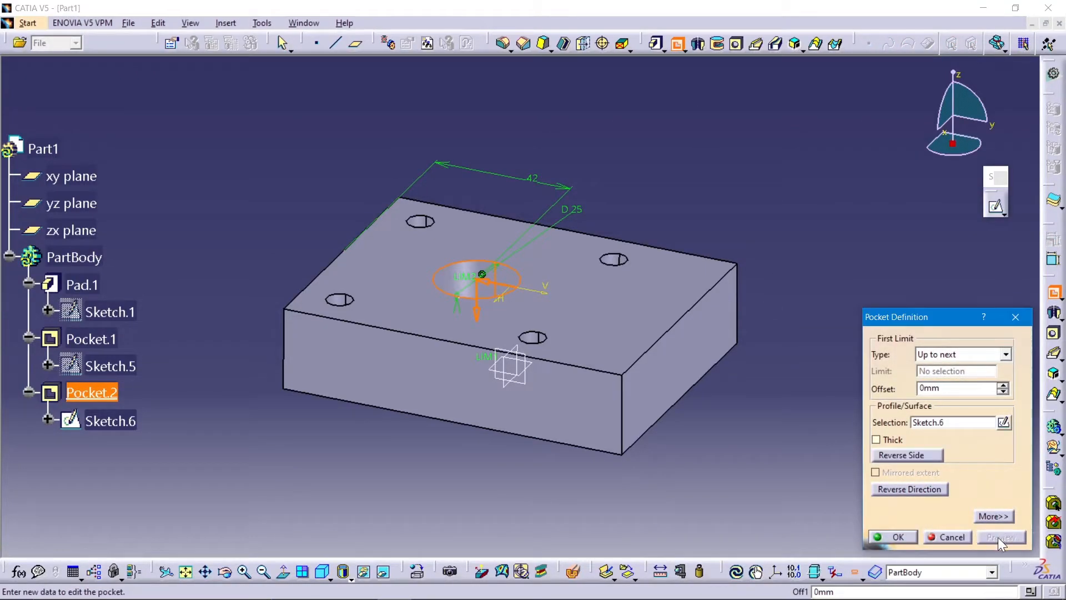
pyautogui.click(891, 536)
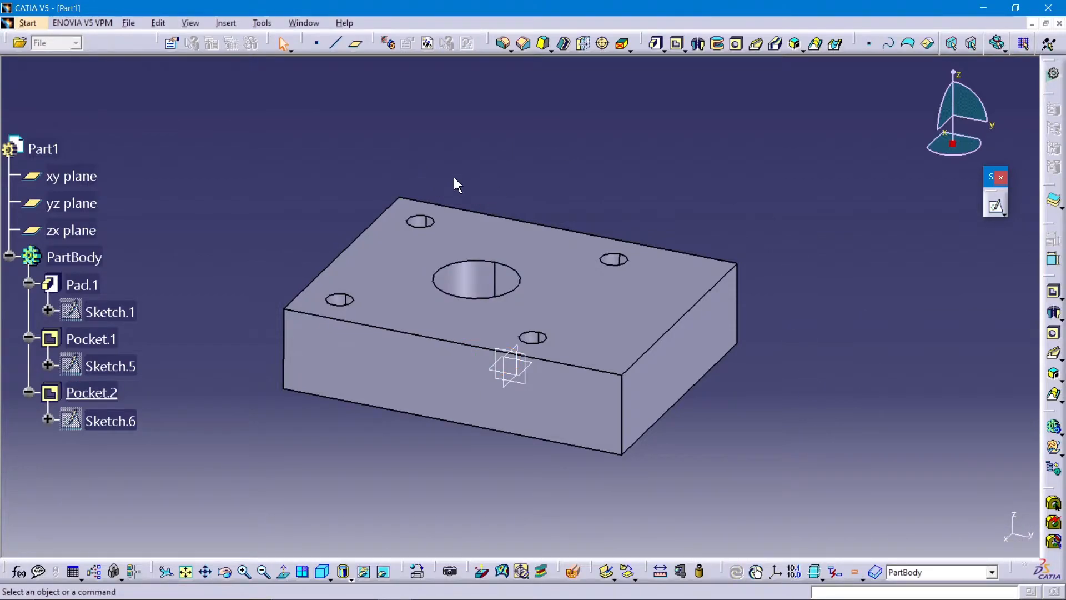
# - Start a sketch on the block's top face and draw two circles about 9 mm in diameter, side by side near the upper edge
pyautogui.click(571, 295)
pyautogui.click(992, 209)
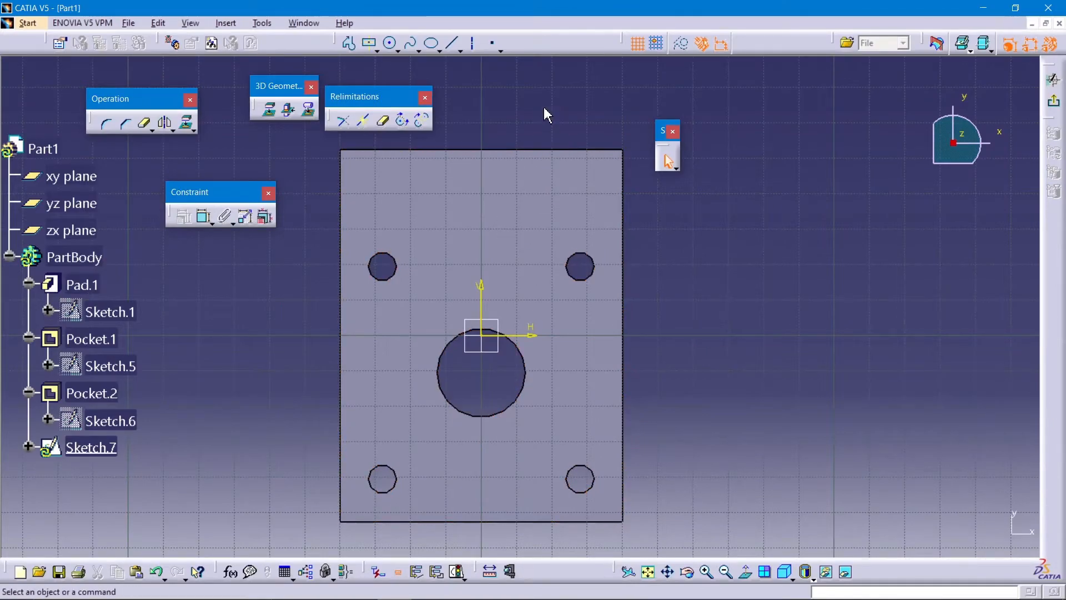
pyautogui.click(390, 43)
pyautogui.click(430, 230)
pyautogui.click(446, 230)
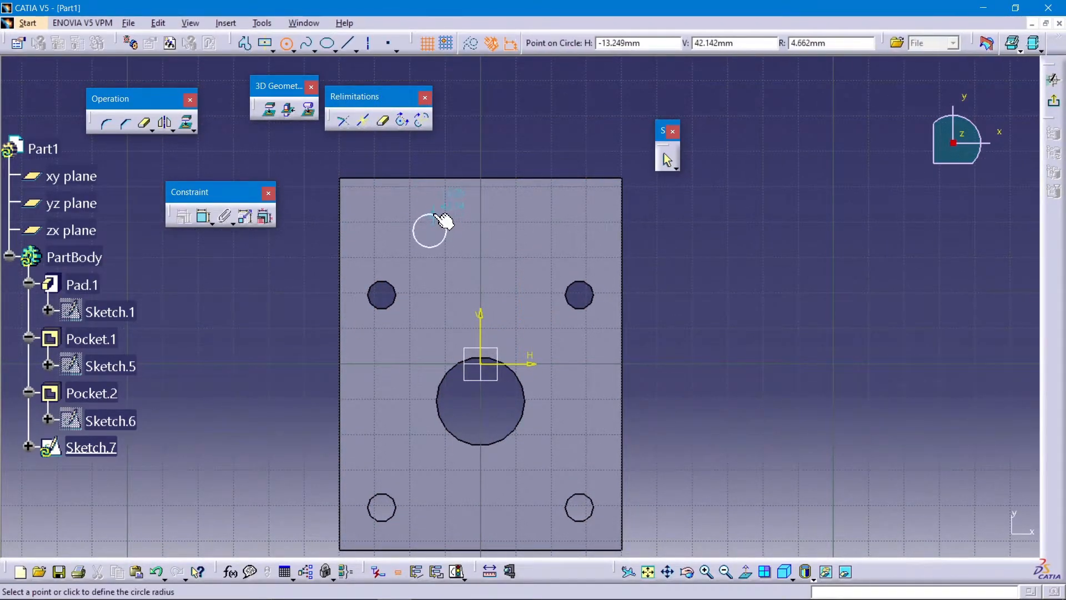
pyautogui.click(287, 44)
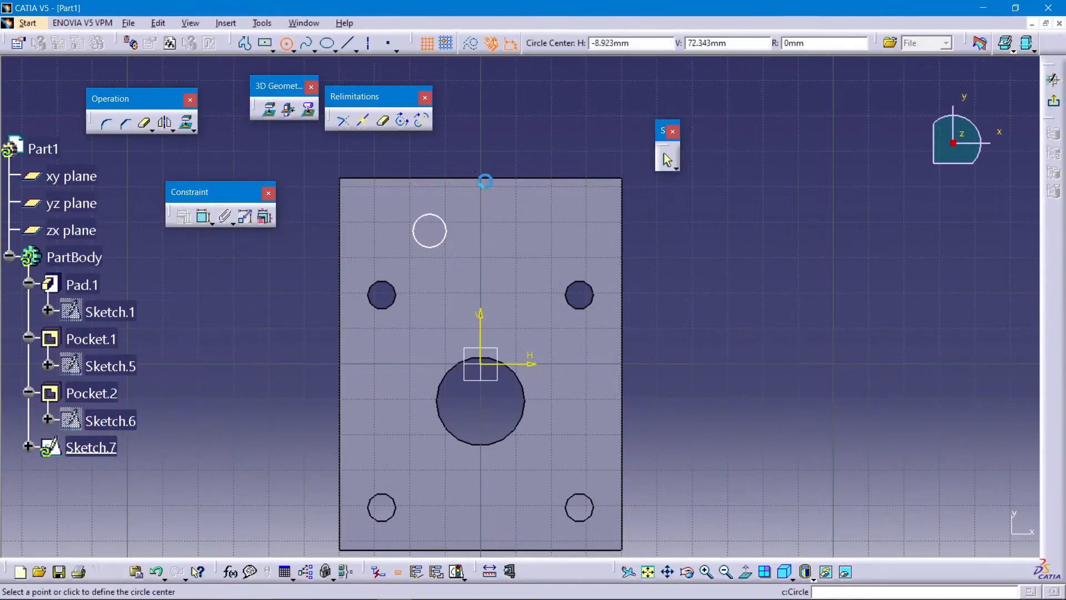
pyautogui.click(531, 231)
pyautogui.click(544, 219)
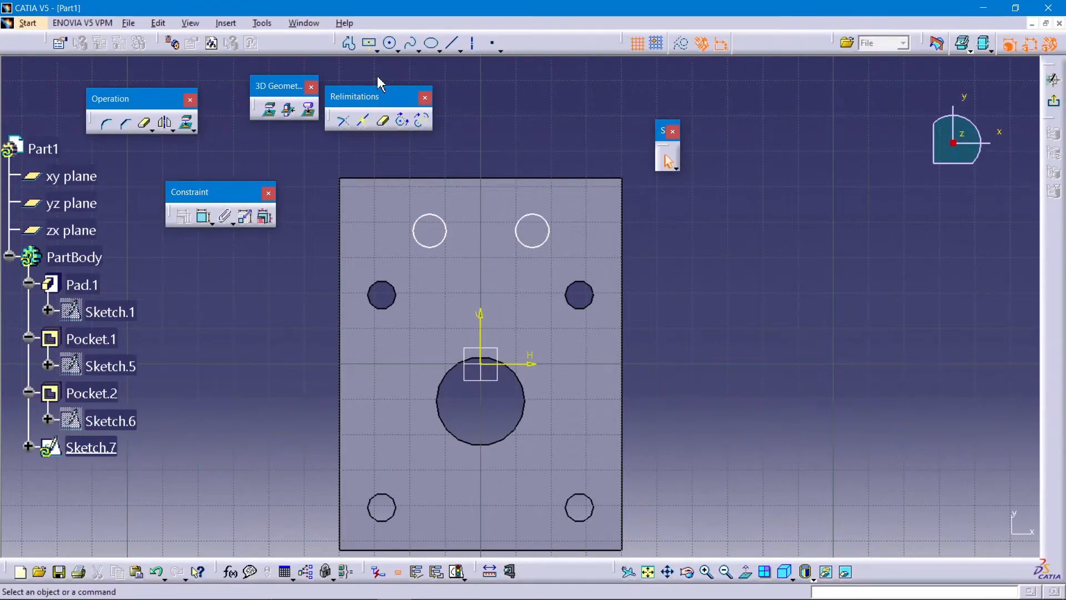
pyautogui.moveTo(342, 147); pyautogui.dragTo(561, 267)
pyautogui.click(188, 218)
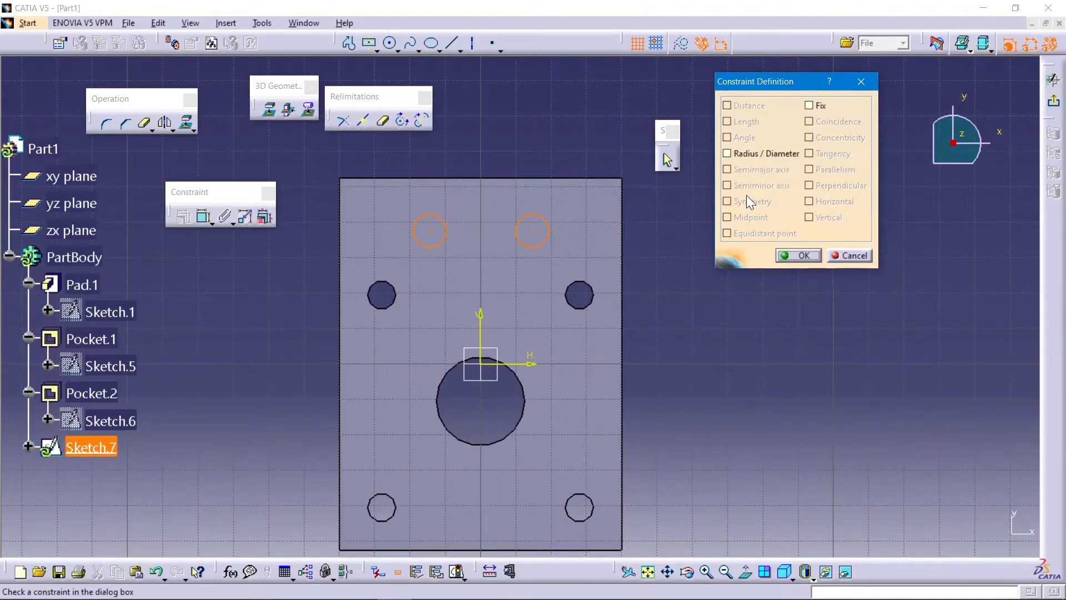
pyautogui.click(848, 255)
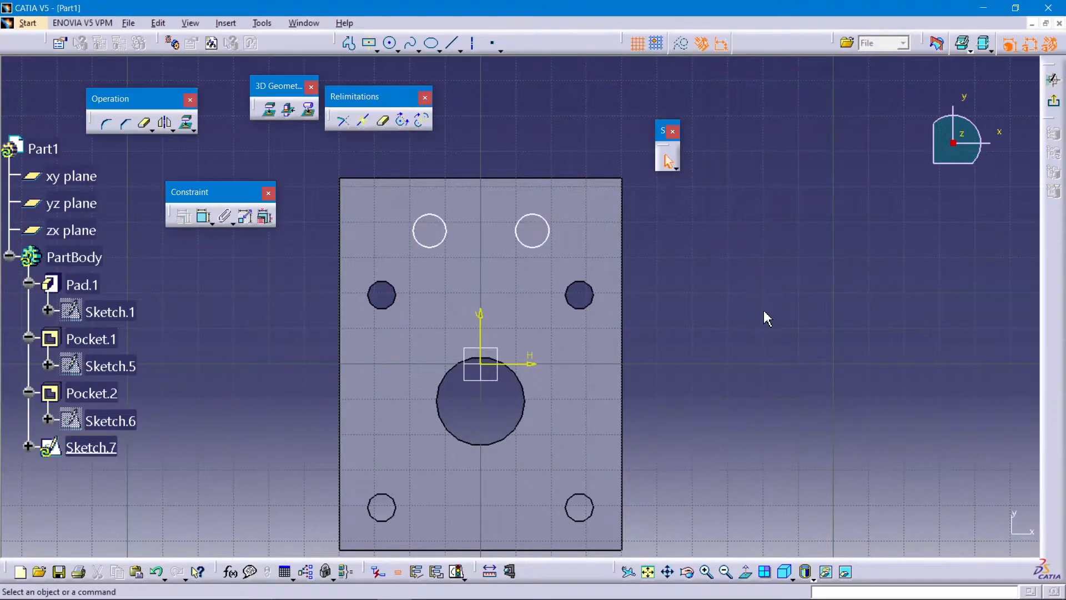
# - Draw a vertical axis from the sketch origin up past the block's upper edge
pyautogui.click(472, 43)
pyautogui.click(481, 363)
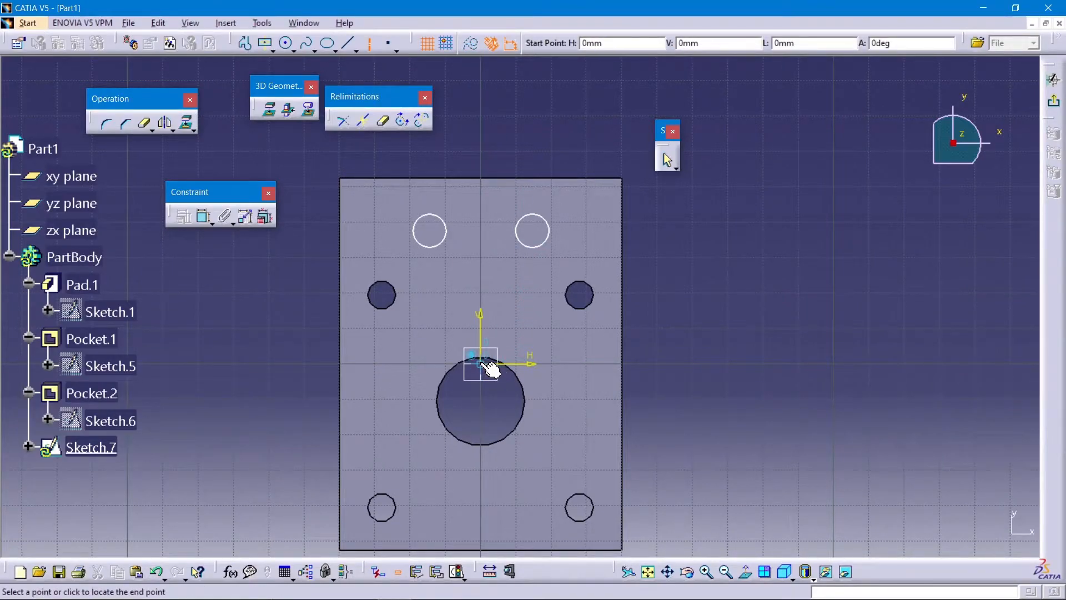
pyautogui.click(480, 131)
pyautogui.moveTo(378, 157); pyautogui.dragTo(581, 268)
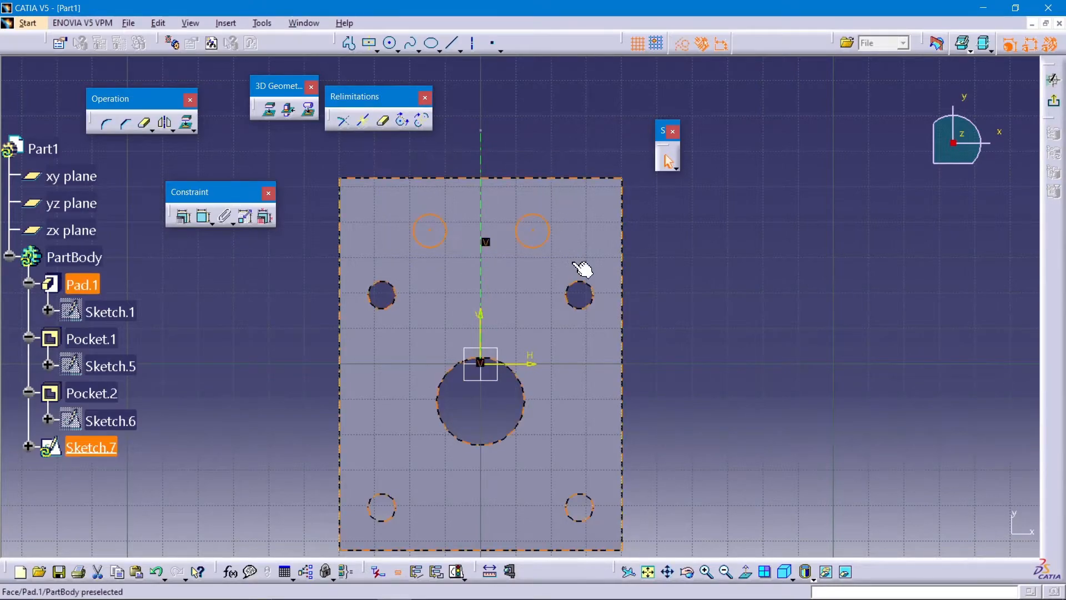
pyautogui.moveTo(521, 139); pyautogui.dragTo(461, 158)
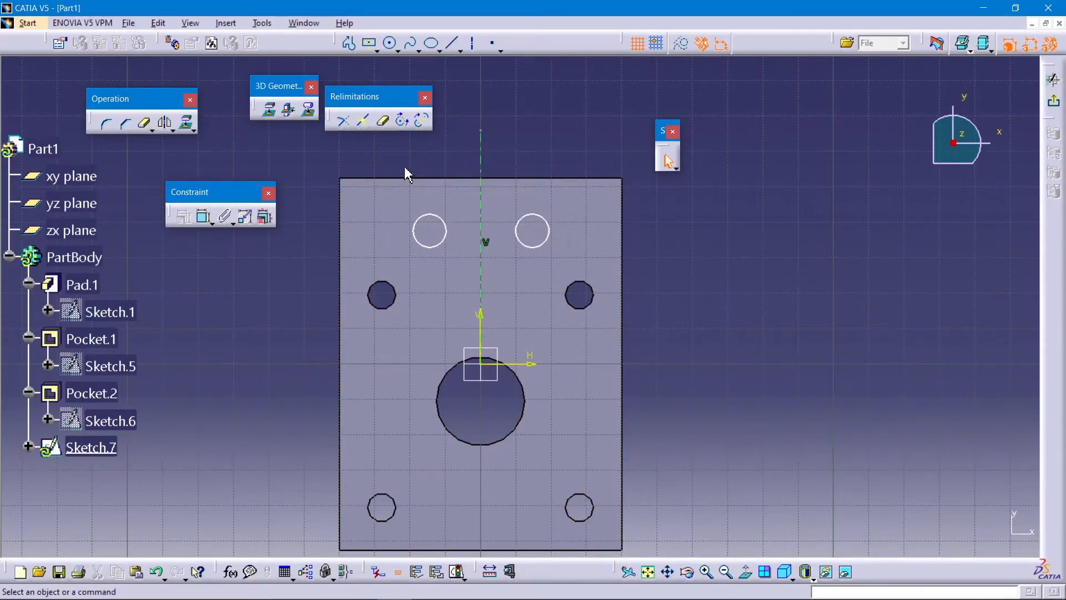
pyautogui.moveTo(415, 199); pyautogui.dragTo(389, 196, button='middle')
pyautogui.moveTo(393, 176)
pyautogui.mouseDown()
pyautogui.moveTo(583, 388)
pyautogui.moveTo(624, 388)
pyautogui.mouseUp()
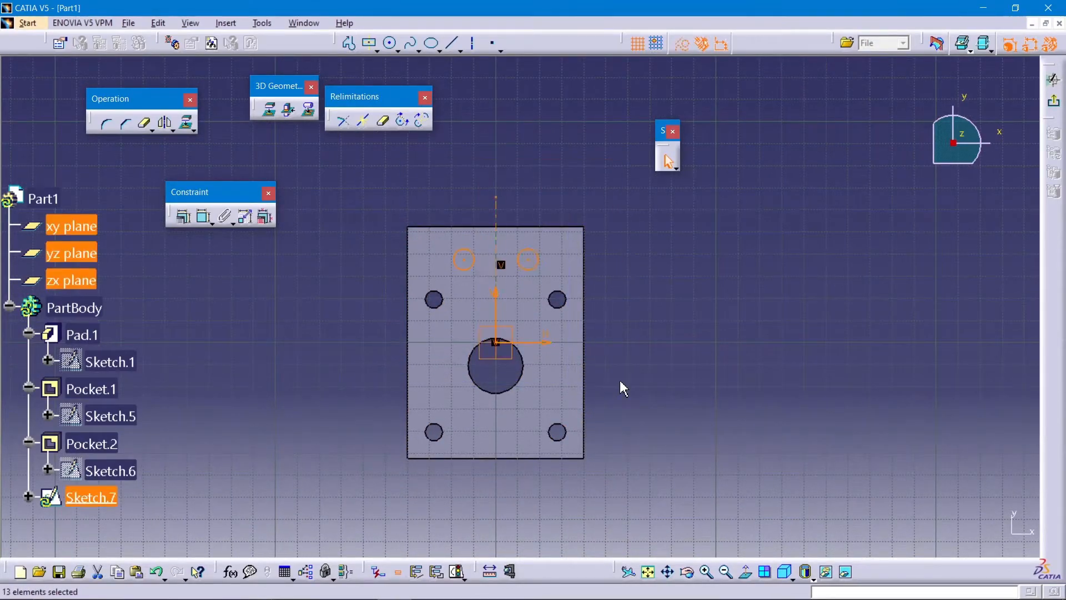
pyautogui.click(287, 311)
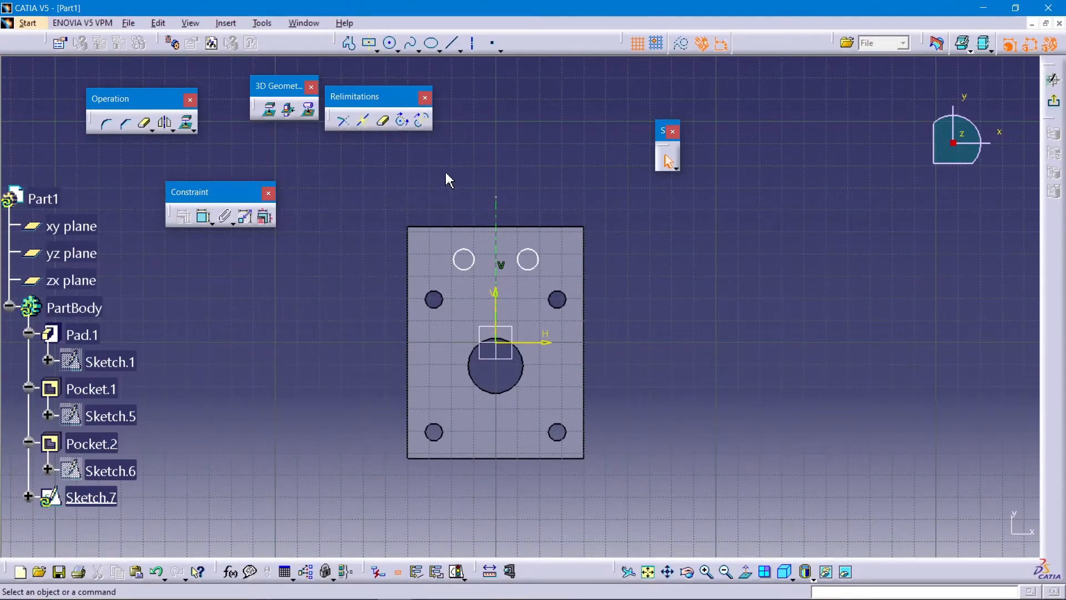
pyautogui.click(465, 269)
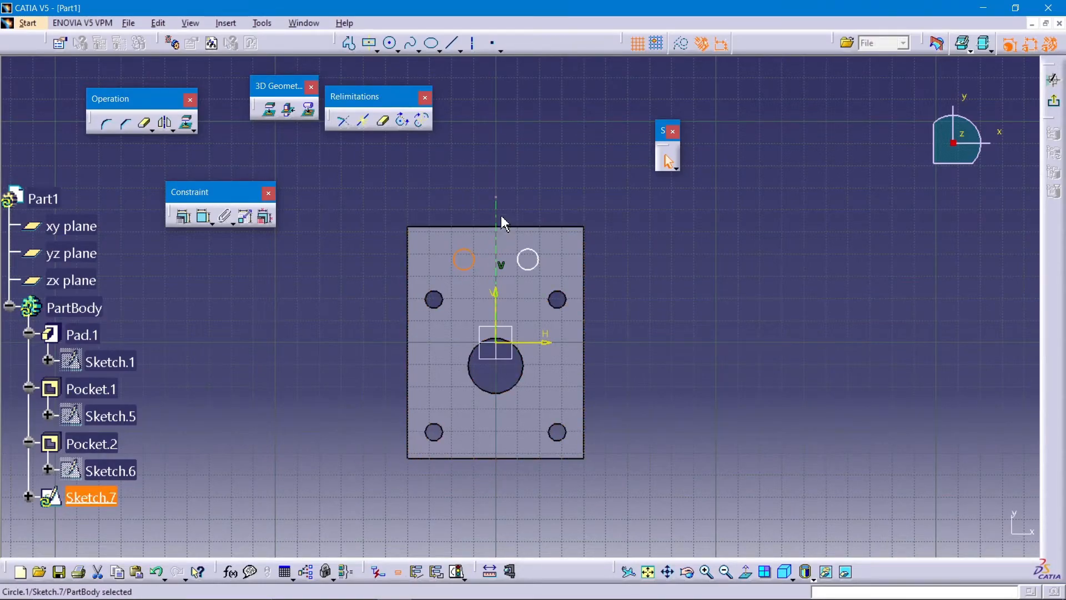
pyautogui.click(537, 253)
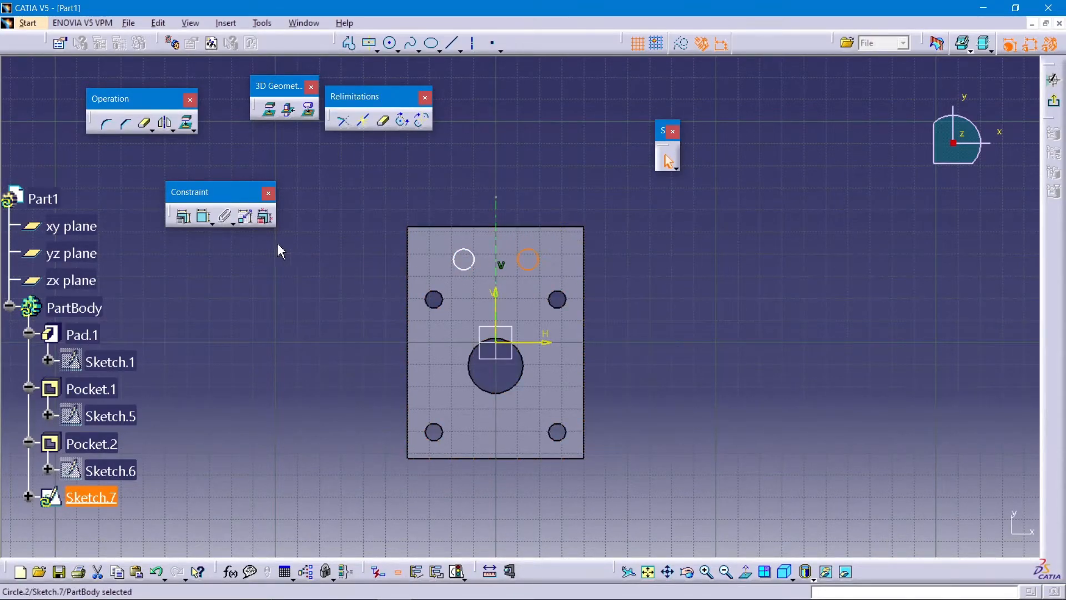
pyautogui.click(183, 217)
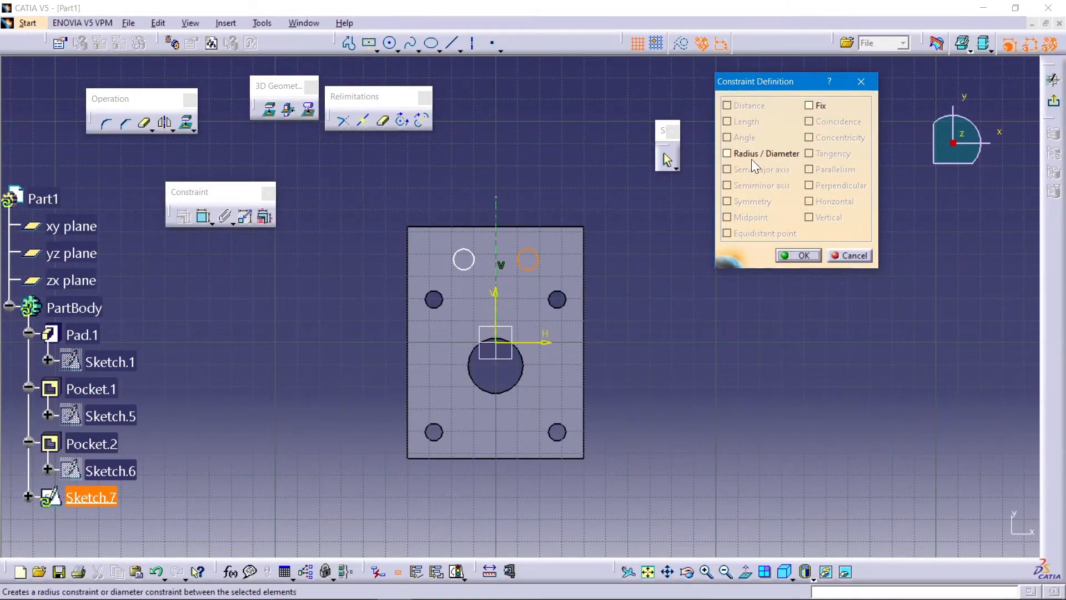
pyautogui.click(848, 255)
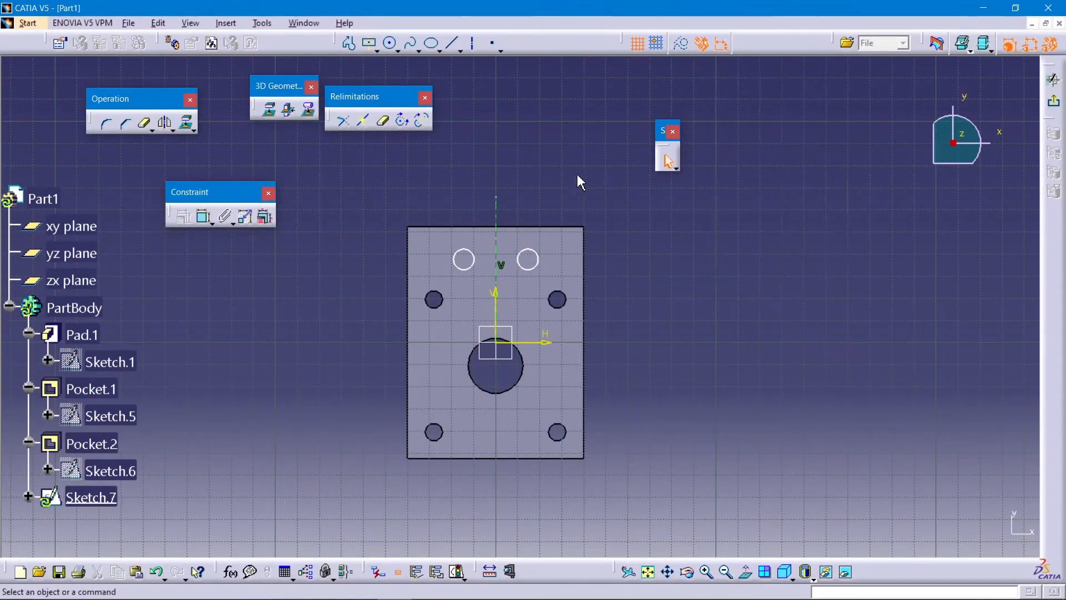
# - Constrain the two upper circles with Symmetry about the vertical axis
pyautogui.click(454, 259)
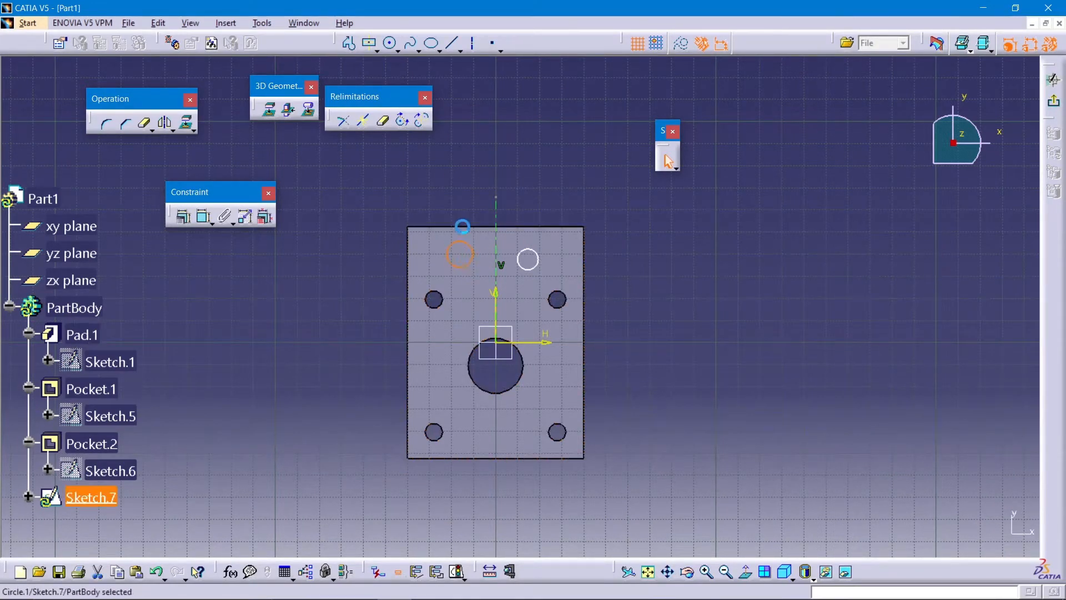
pyautogui.keyDown('ctrl'); pyautogui.click(539, 258); pyautogui.keyUp('ctrl')
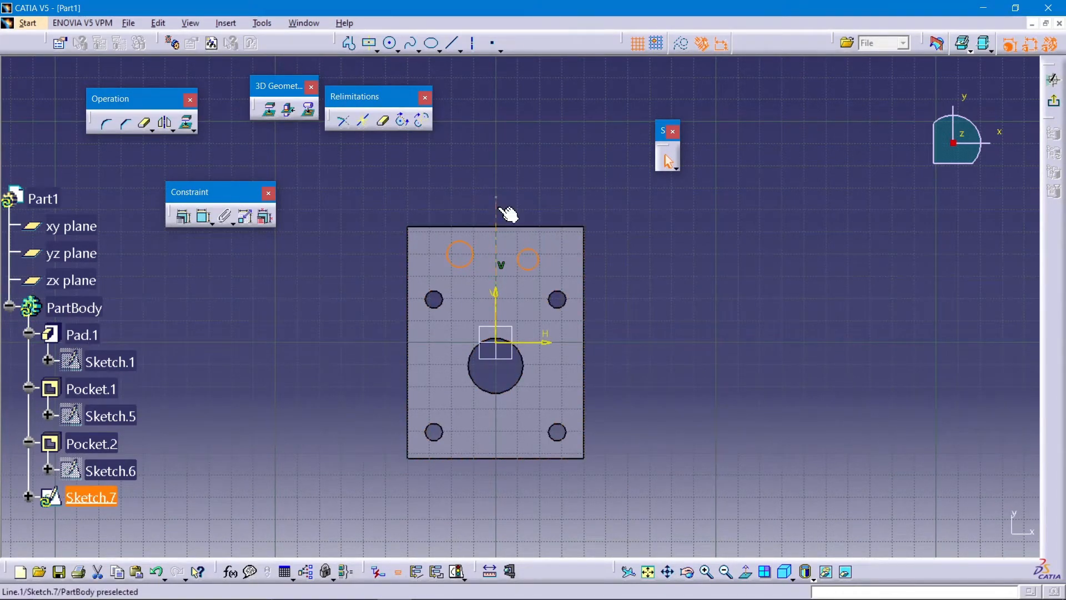
pyautogui.keyDown('ctrl'); pyautogui.click(498, 208); pyautogui.keyUp('ctrl')
pyautogui.click(183, 216)
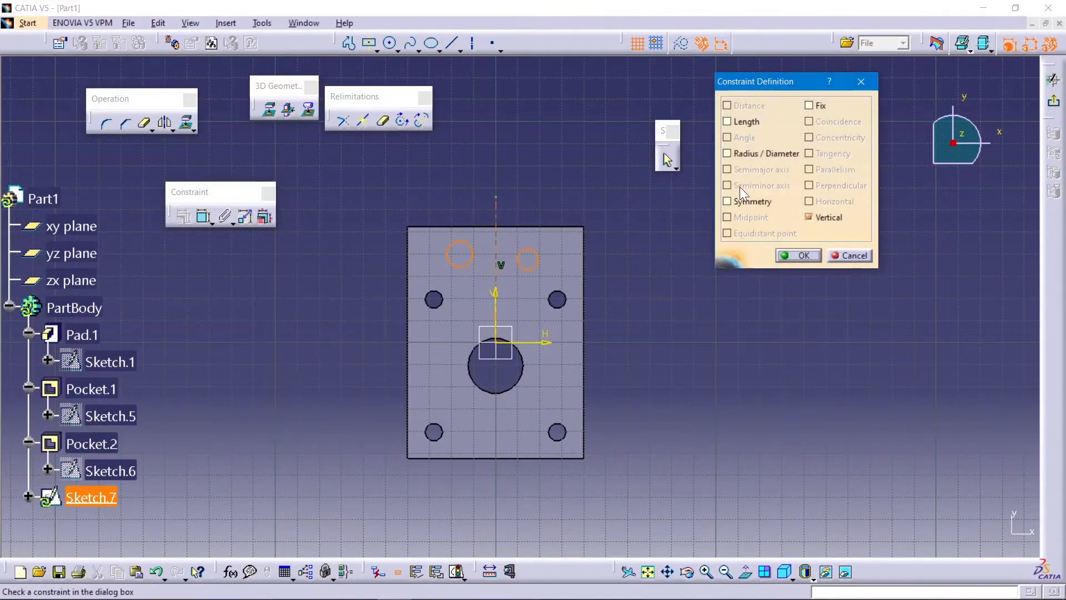
pyautogui.click(750, 201)
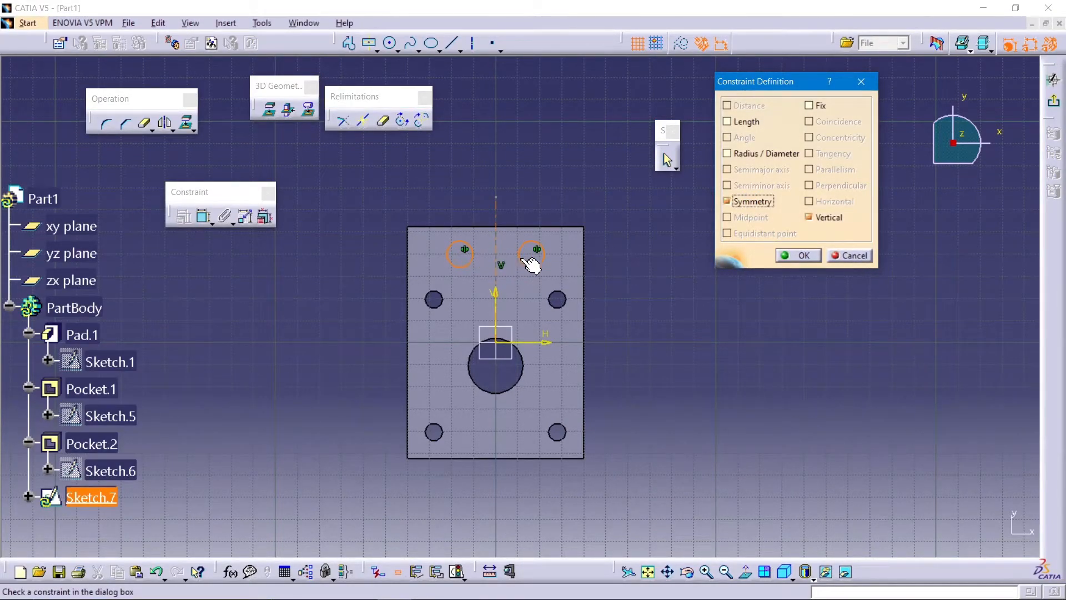
pyautogui.click(784, 254)
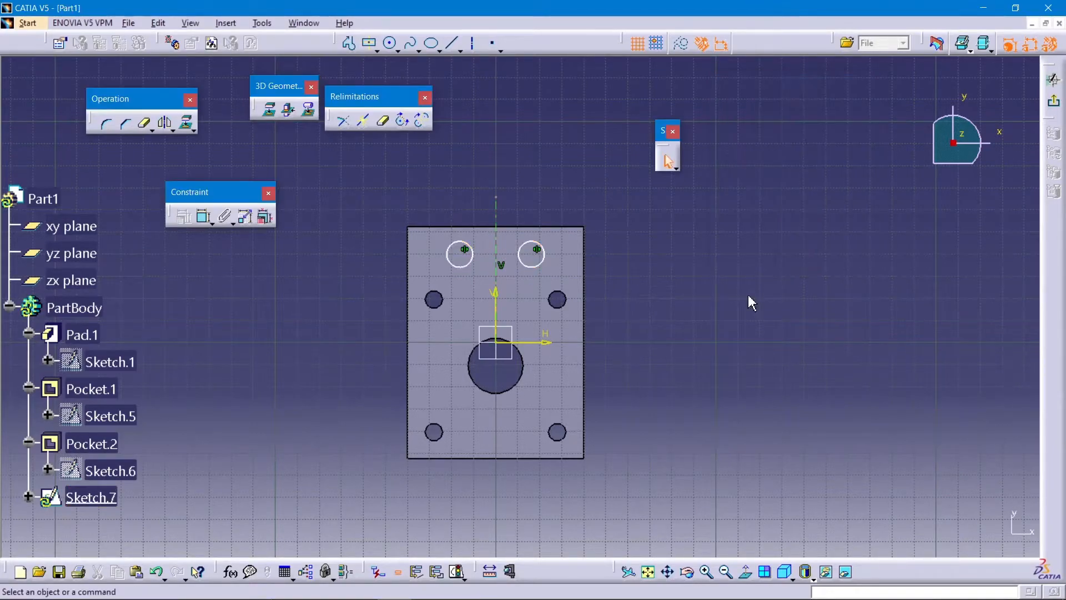
# - Join the two circles with horizontal tangent lines about 33 mm long, one across their tops and one across their bottoms
pyautogui.moveTo(581, 182)
pyautogui.mouseDown(button='middle')
pyautogui.moveTo(568, 180)
pyautogui.moveTo(535, 119)
pyautogui.moveTo(535, 174)
pyautogui.mouseUp(button='middle')
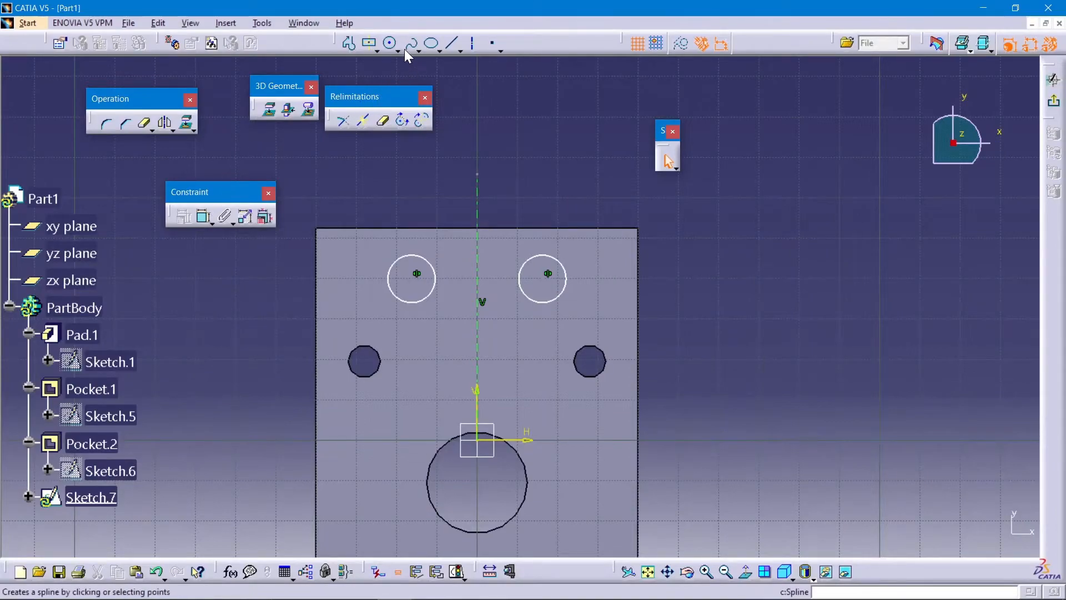
pyautogui.click(452, 43)
pyautogui.click(417, 256)
pyautogui.click(545, 255)
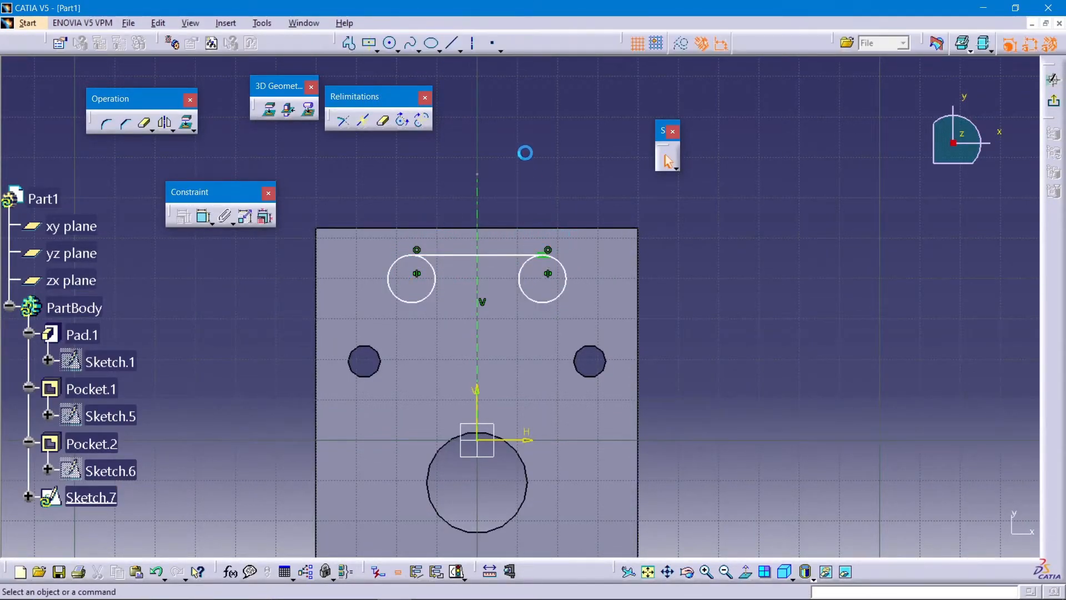
pyautogui.click(452, 42)
pyautogui.click(426, 300)
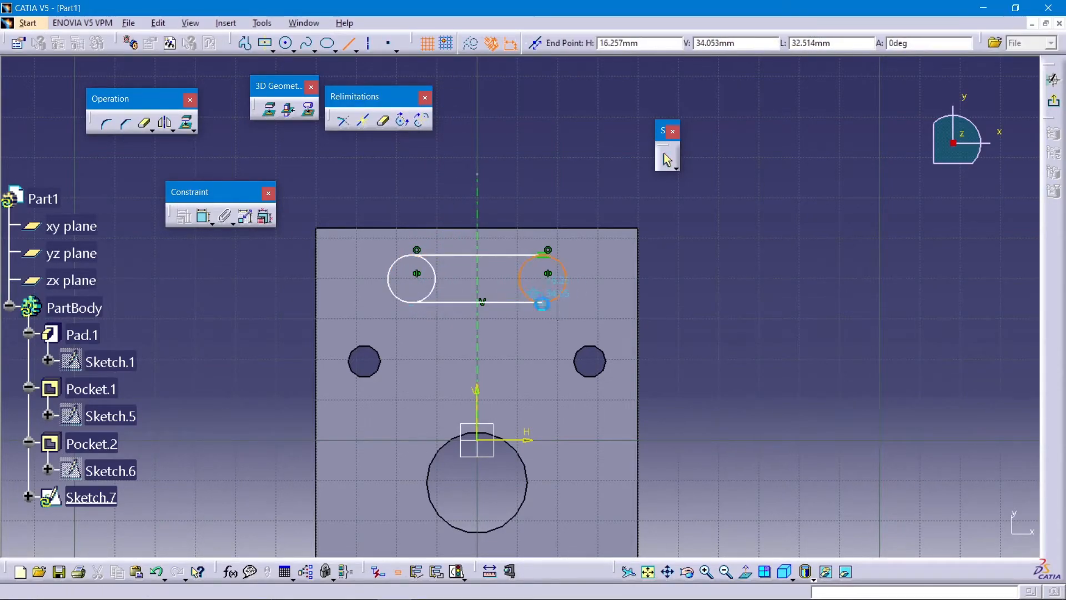
pyautogui.click(545, 302)
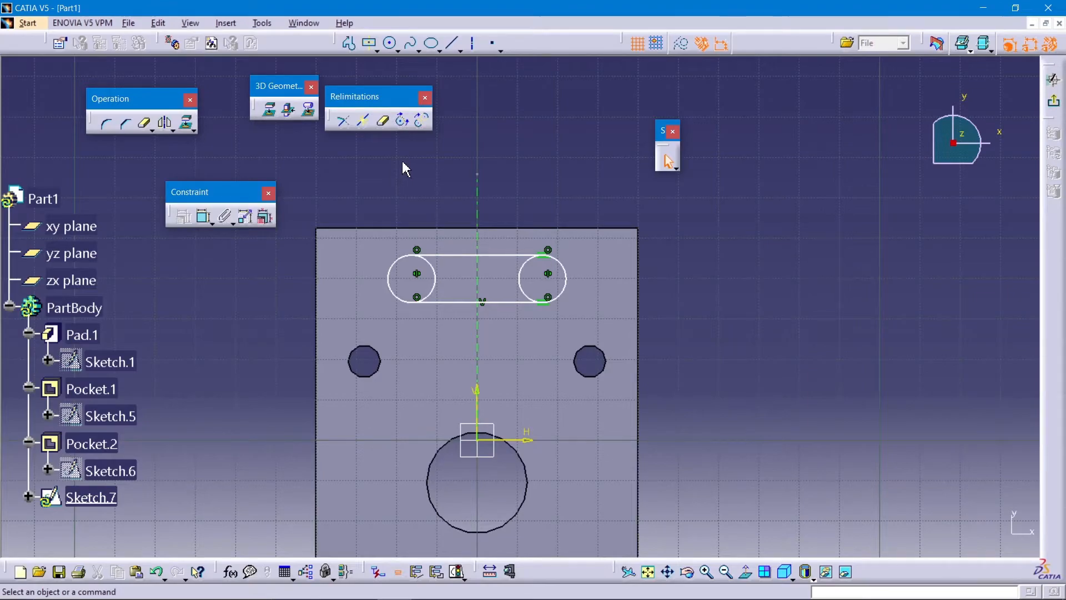
# - Trim away the inner arcs of both circles with Quick Trim to leave a closed slot outline
pyautogui.click(382, 121)
pyautogui.click(442, 279)
pyautogui.click(530, 289)
pyautogui.click(666, 159)
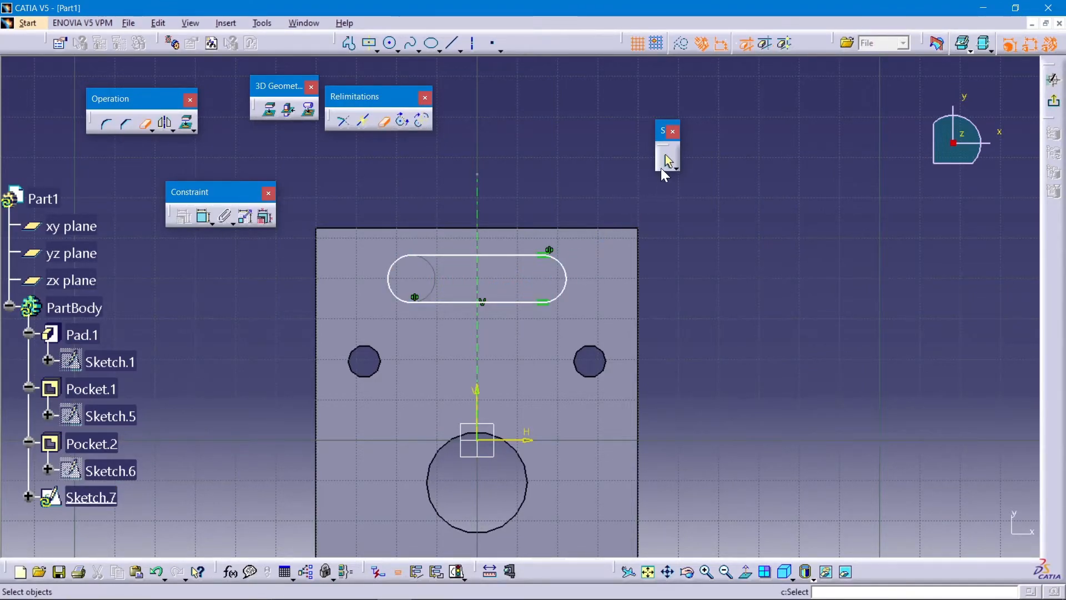
# - Dimension the radius of the slot's right end arc and set it to 6.2 mm
pyautogui.click(205, 216)
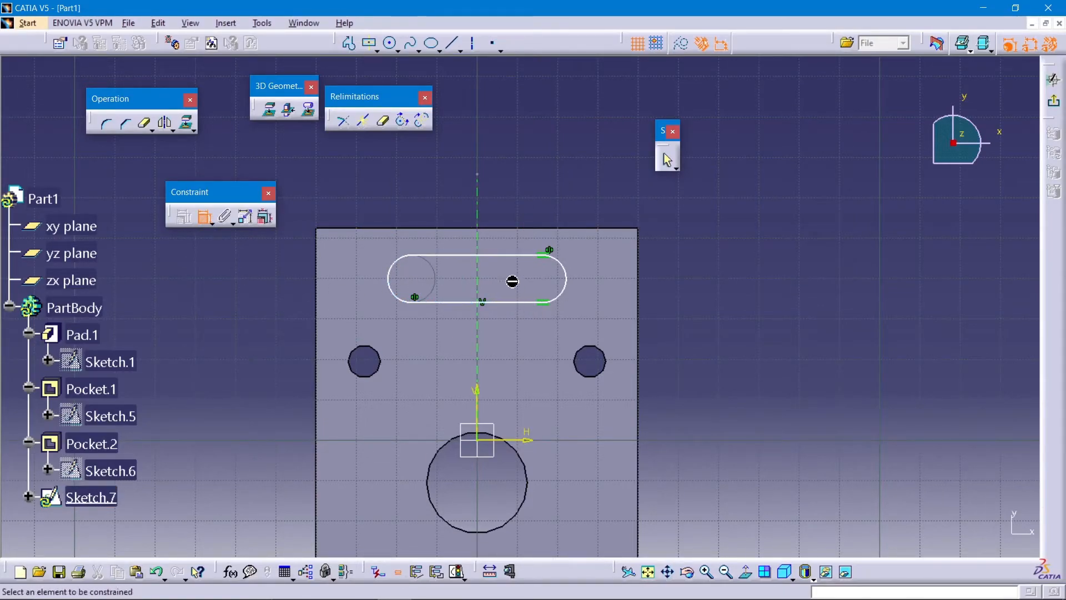
pyautogui.click(556, 268)
pyautogui.click(577, 182)
pyautogui.doubleClick(590, 180)
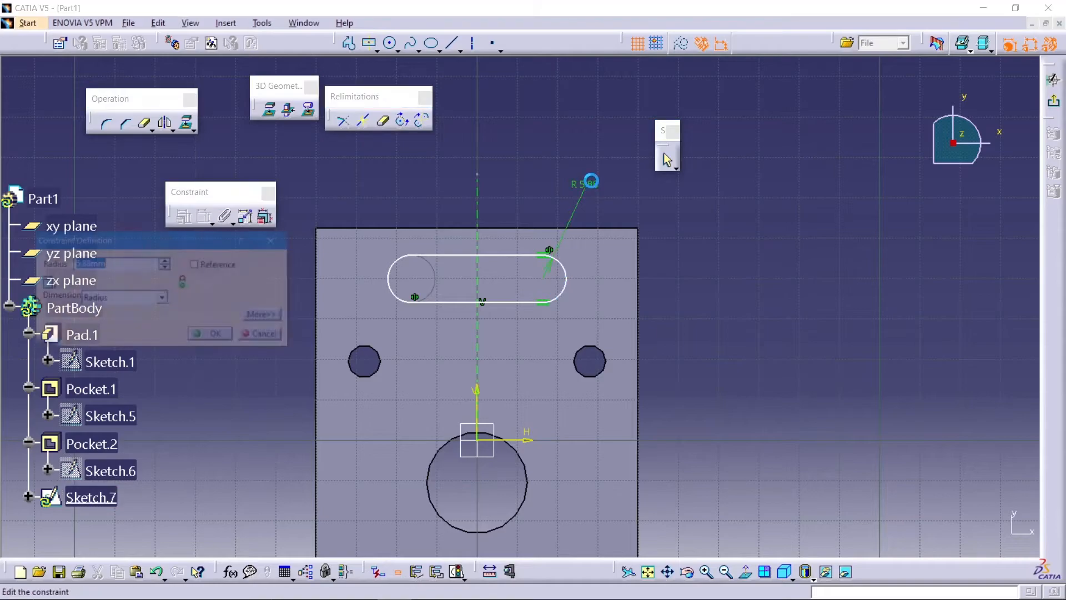
pyautogui.write('6.2')
pyautogui.press('Return')
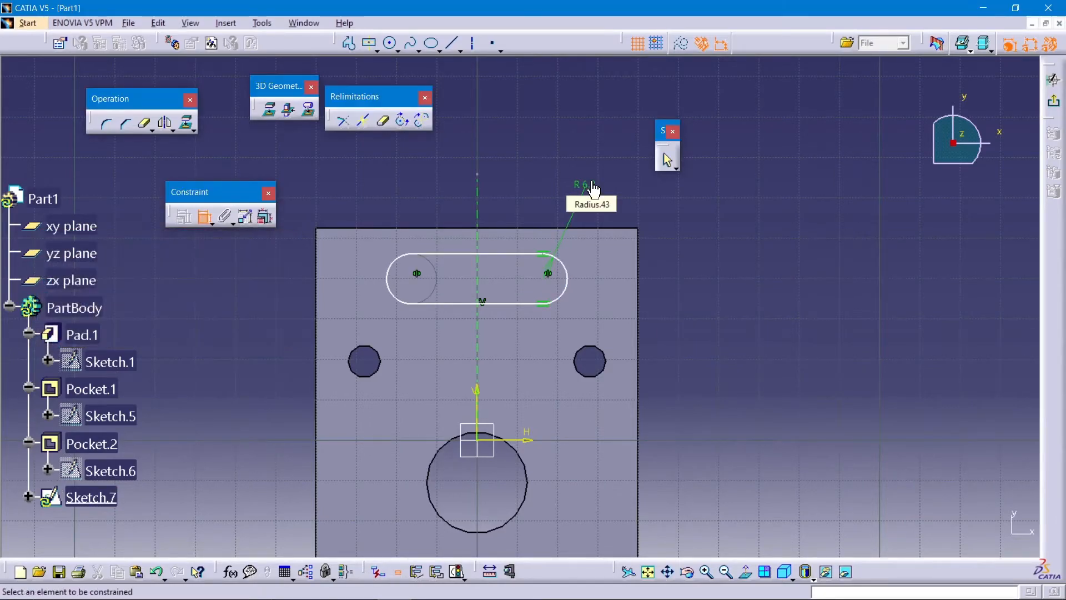
# - Constrain the right end arc's centre to 12 mm from the vertical axis
pyautogui.click(478, 348)
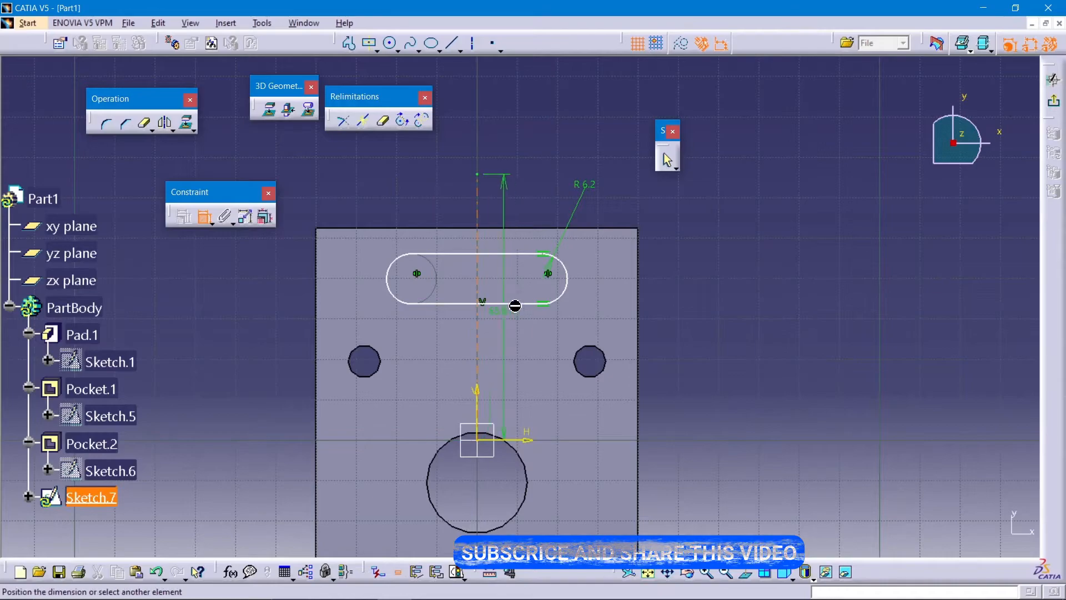
pyautogui.click(548, 273)
pyautogui.click(522, 280)
pyautogui.doubleClick(511, 272)
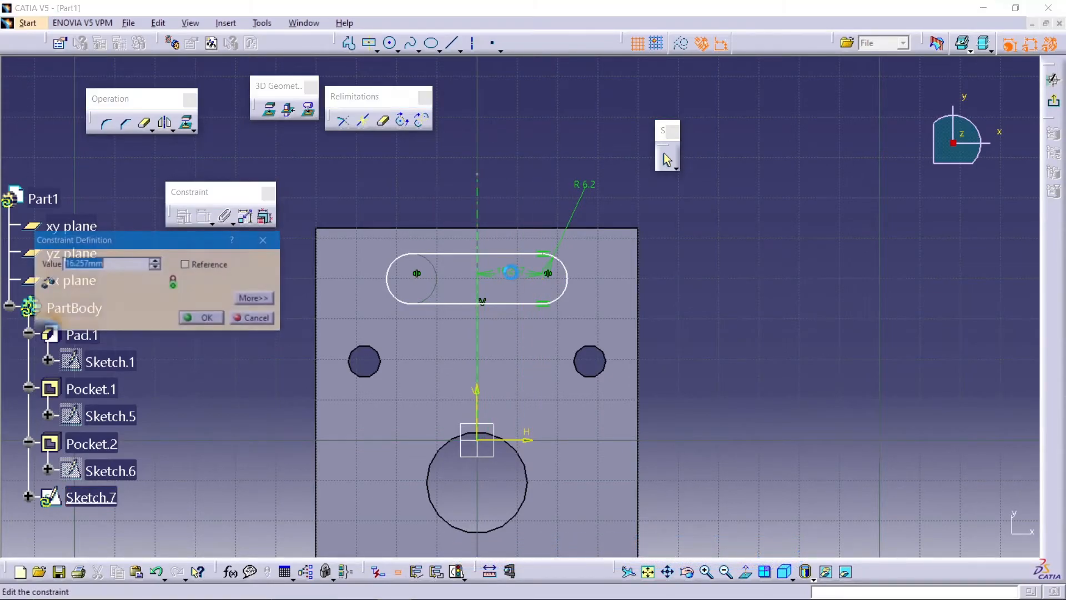
pyautogui.write('12')
pyautogui.press('Return')
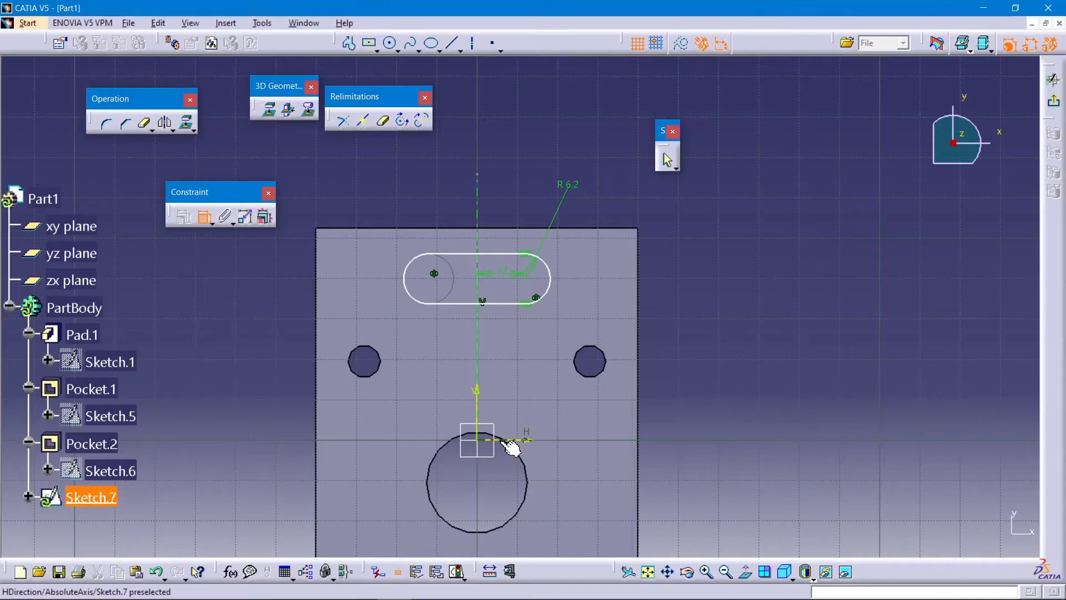
# - Project the 25 mm hole's edge as construction geometry and draw a horizontal construction line about 61 mm long rightward from its centre
pyautogui.click(668, 159)
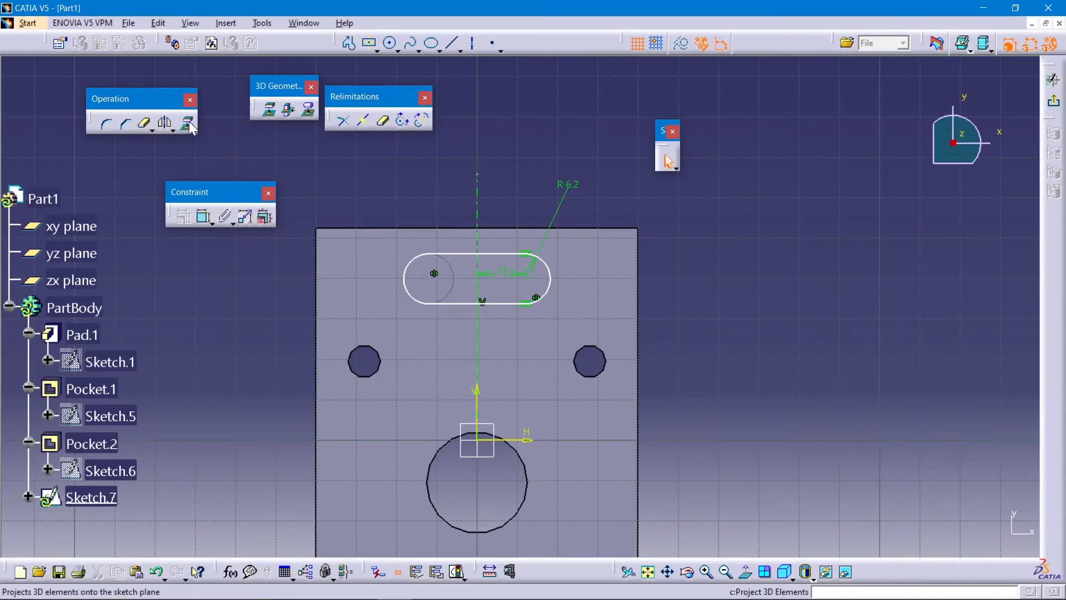
pyautogui.click(465, 434)
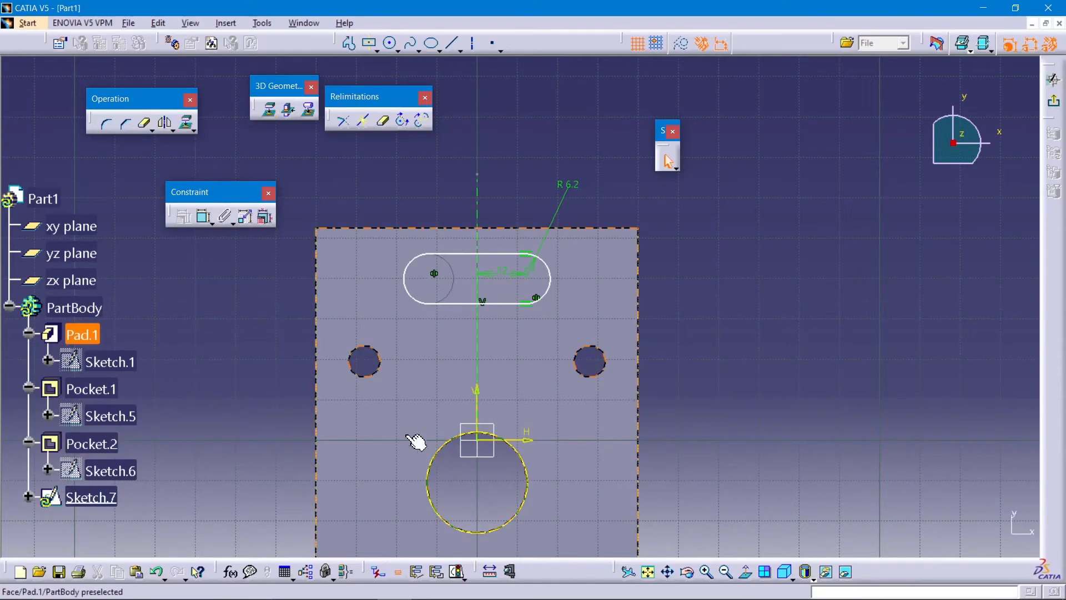
pyautogui.click(453, 454)
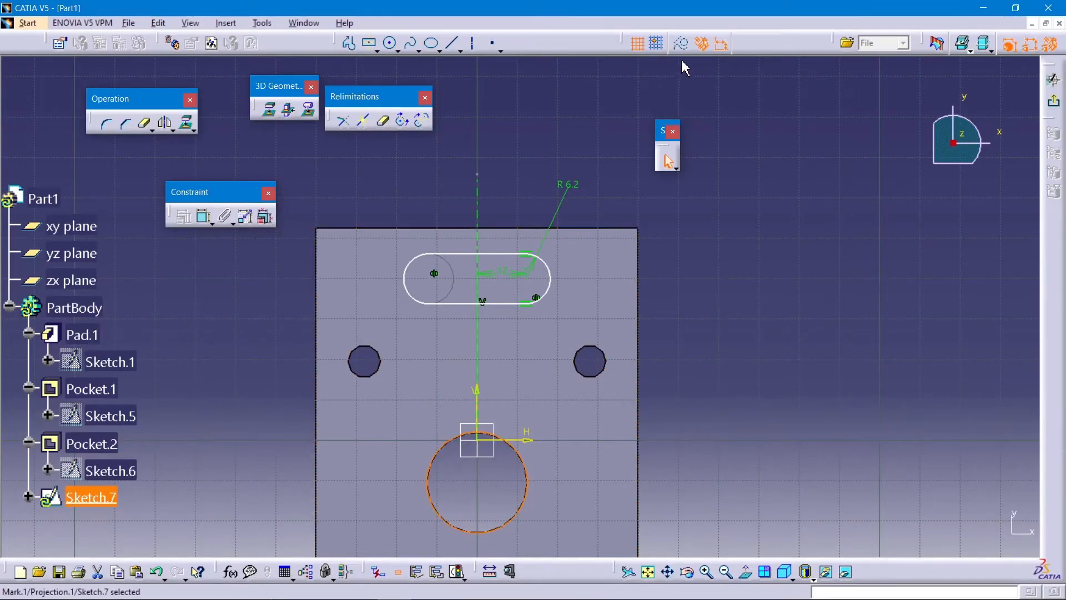
pyautogui.click(451, 43)
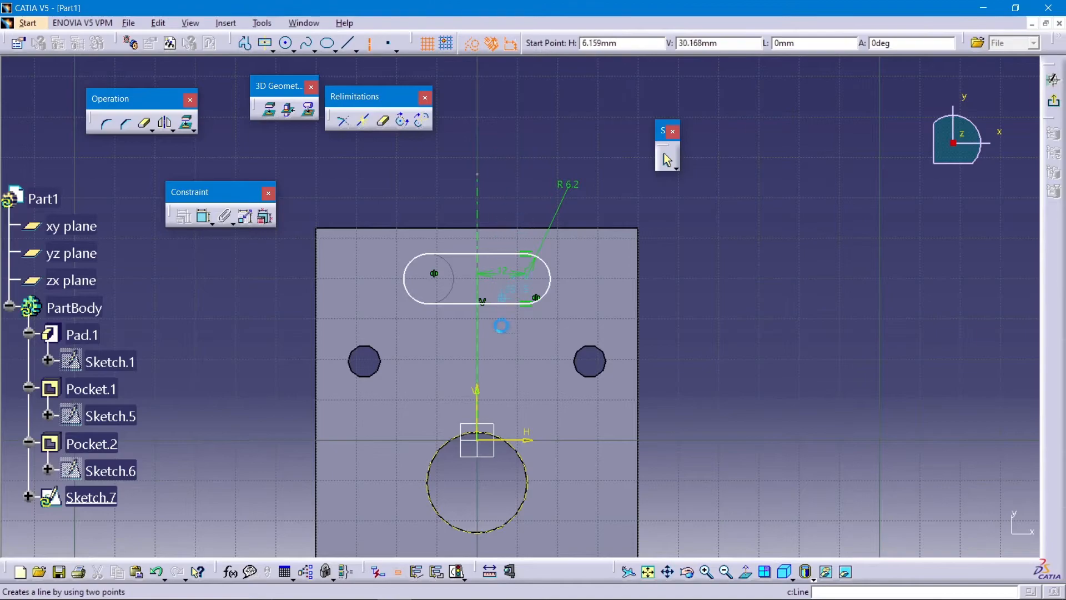
pyautogui.click(477, 481)
pyautogui.click(722, 481)
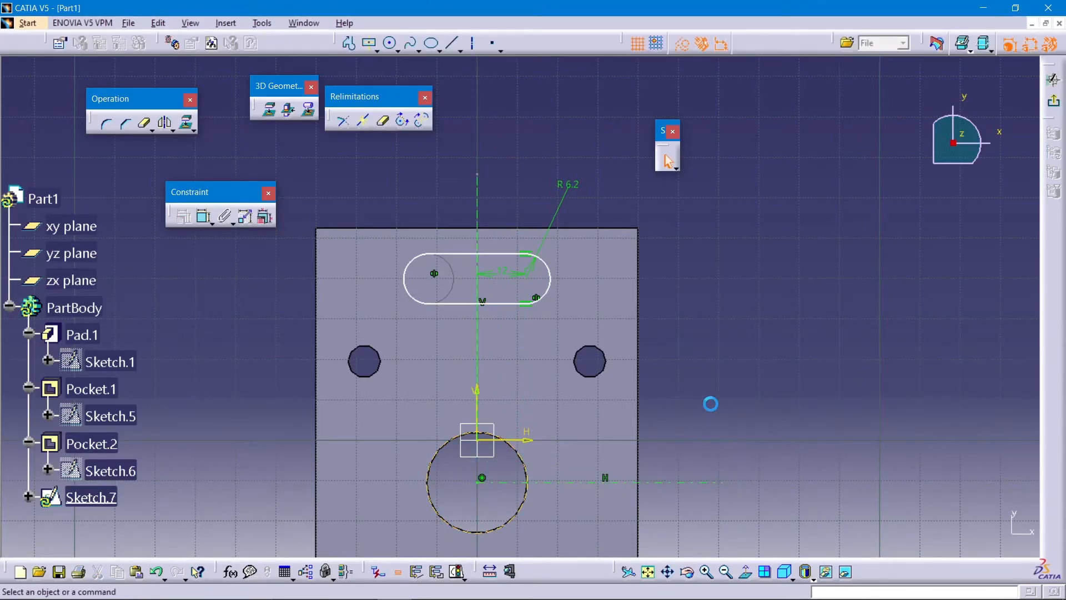
# - Try to dimension the slot's right arc centre from the horizontal construction line, and delete the unwanted line-length dimensions
pyautogui.click(205, 216)
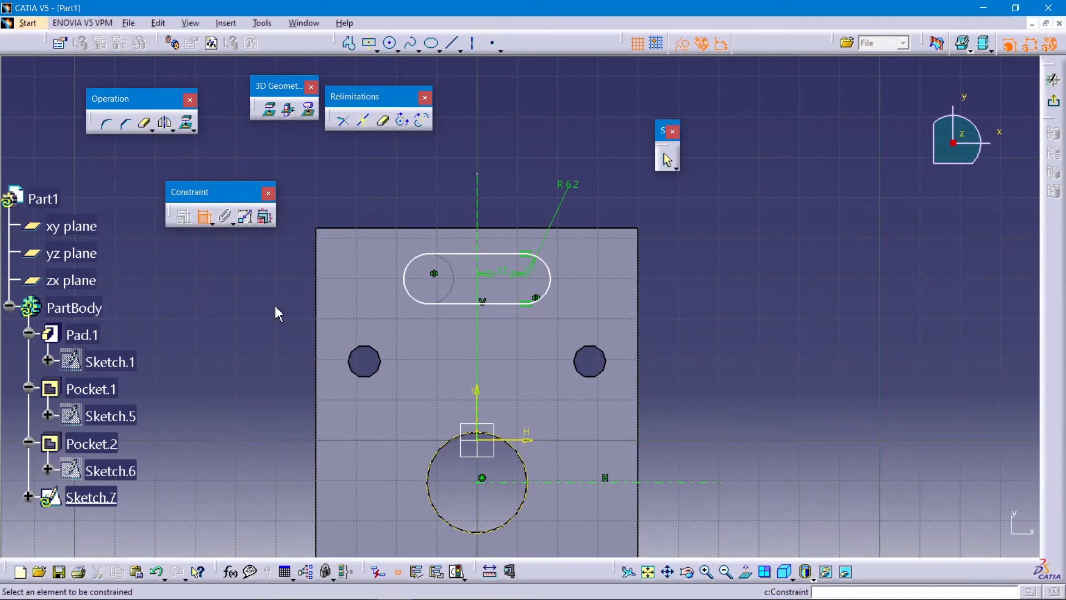
pyautogui.click(508, 482)
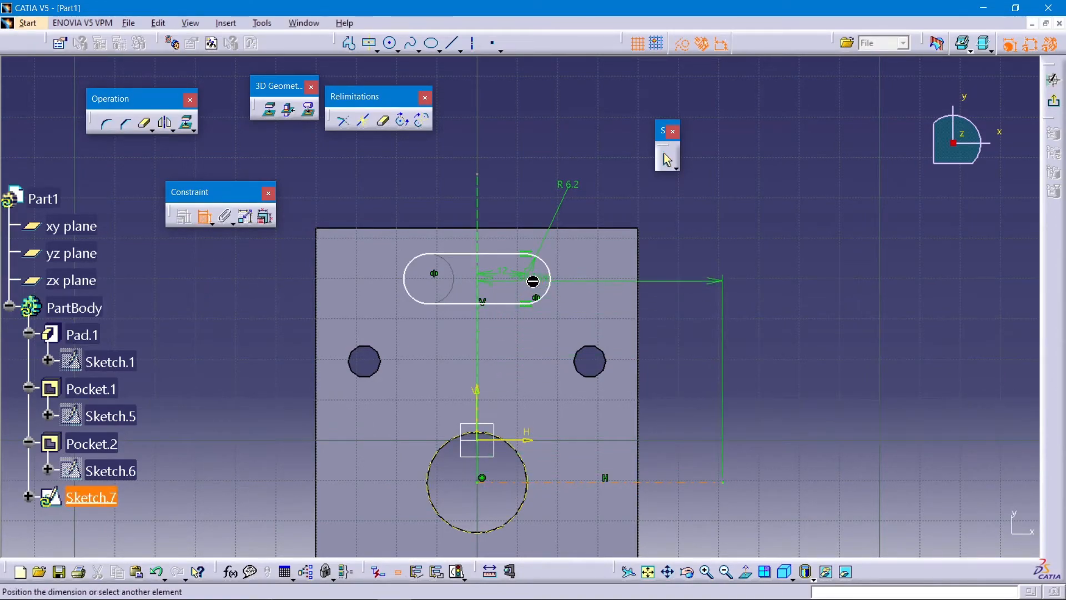
pyautogui.click(532, 281)
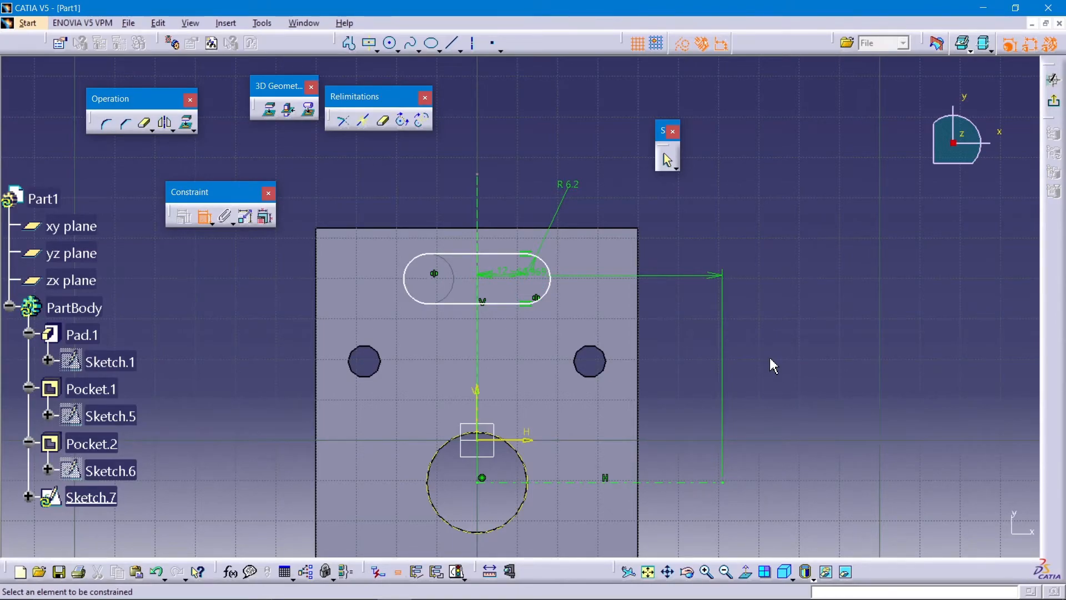
pyautogui.press('Escape')
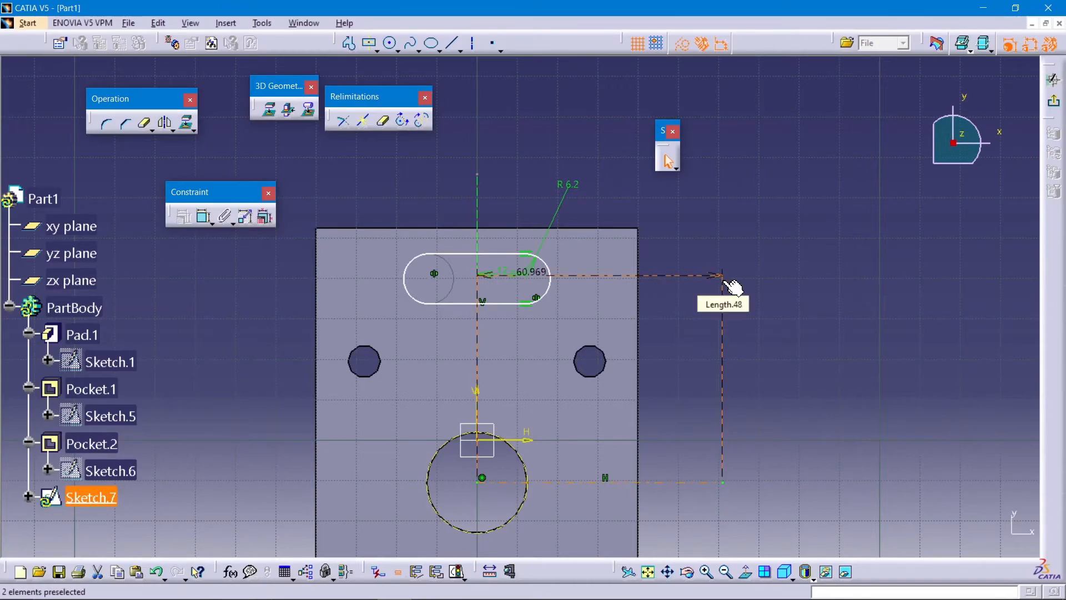
pyautogui.click(201, 216)
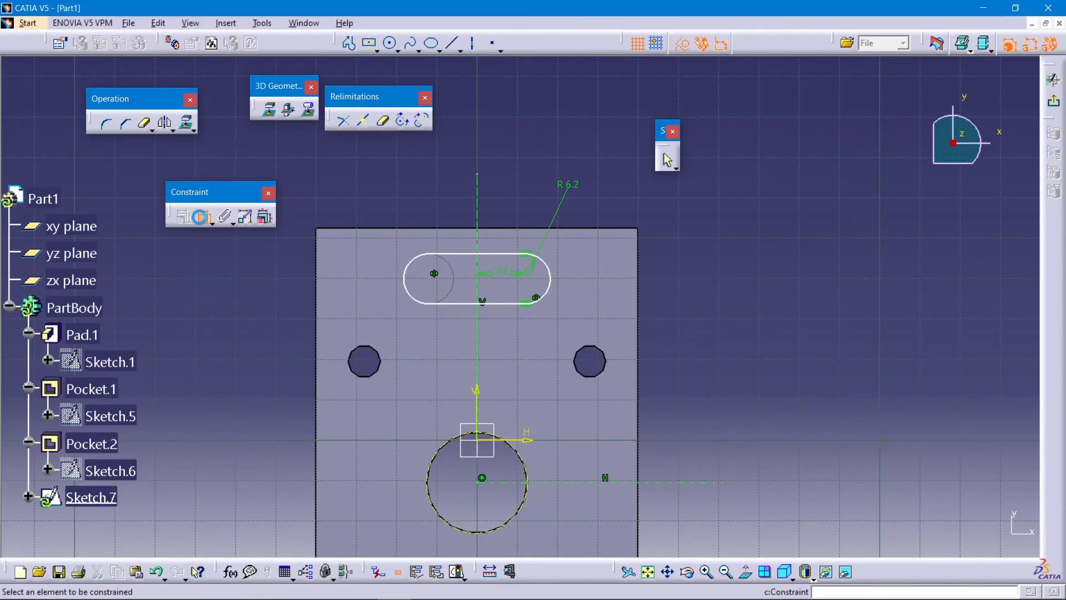
pyautogui.click(516, 482)
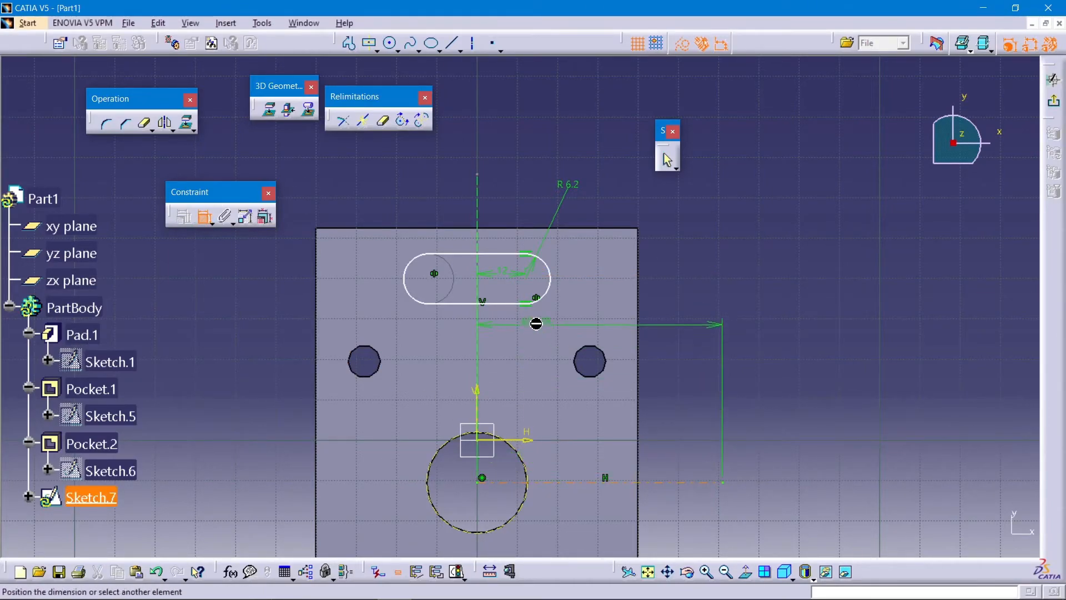
pyautogui.click(536, 277)
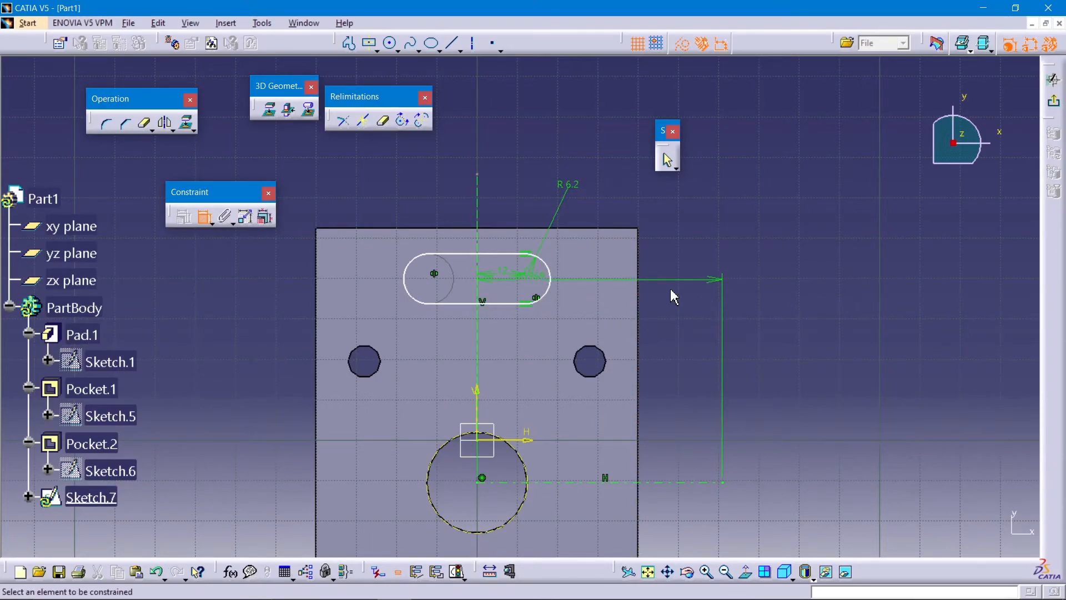
pyautogui.click(667, 160)
pyautogui.click(716, 282)
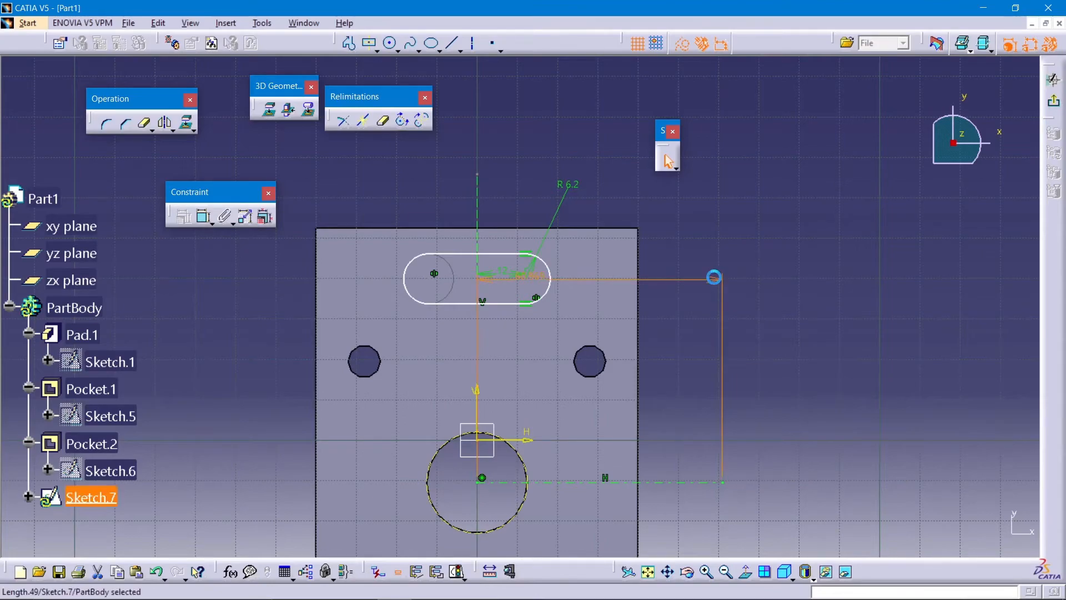
pyautogui.press('Delete')
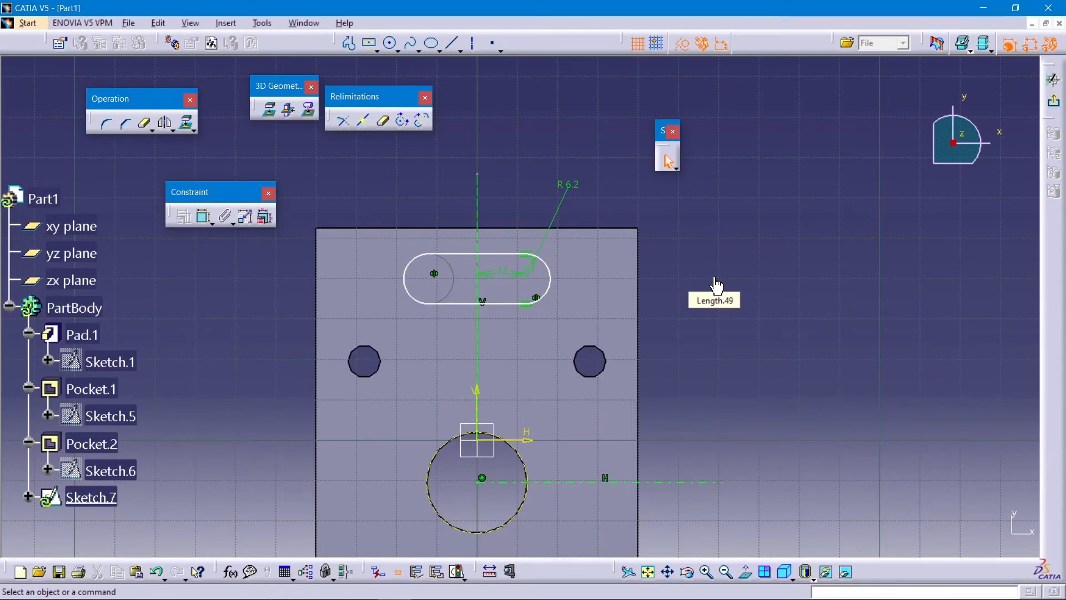
# - Dimension the vertical distance between the horizontal construction line and the centre of the slot's right end arc
pyautogui.click(205, 217)
pyautogui.click(638, 482)
pyautogui.moveTo(550, 301)
pyautogui.mouseDown(button='middle')
pyautogui.moveTo(526, 278)
pyautogui.moveTo(529, 199)
pyautogui.mouseUp(button='middle')
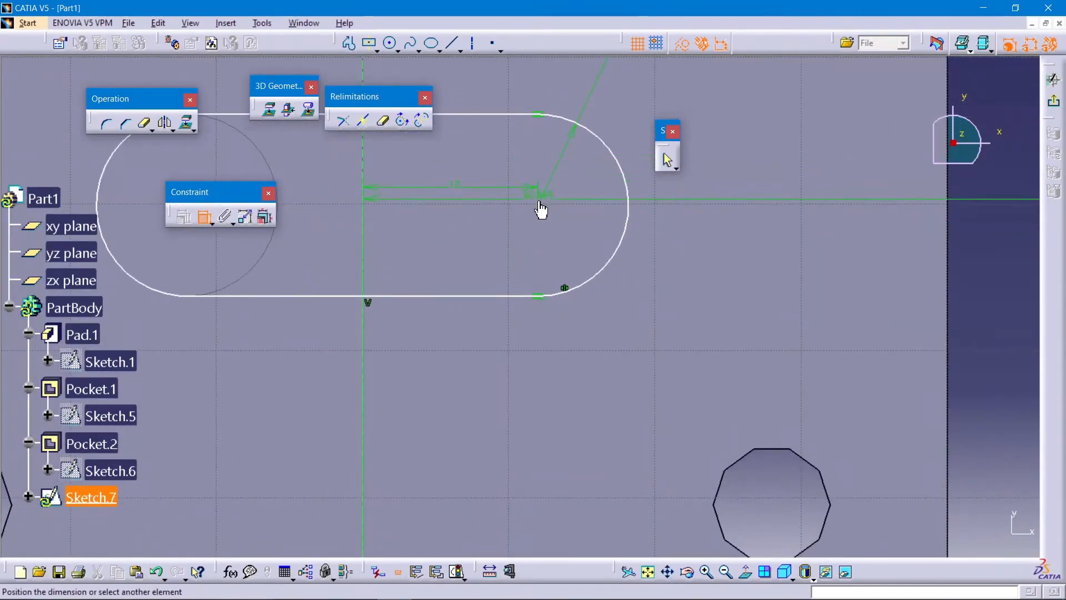
pyautogui.click(580, 290)
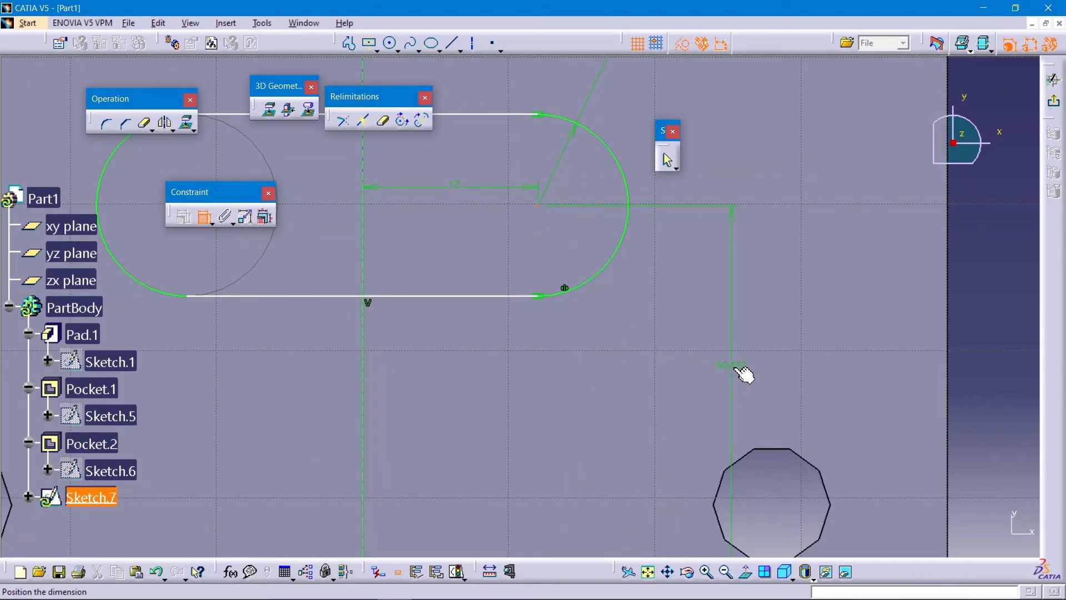
pyautogui.moveTo(818, 352)
pyautogui.mouseDown(button='middle')
pyautogui.moveTo(792, 333)
pyautogui.moveTo(809, 416)
pyautogui.mouseUp(button='middle')
pyautogui.click(818, 387)
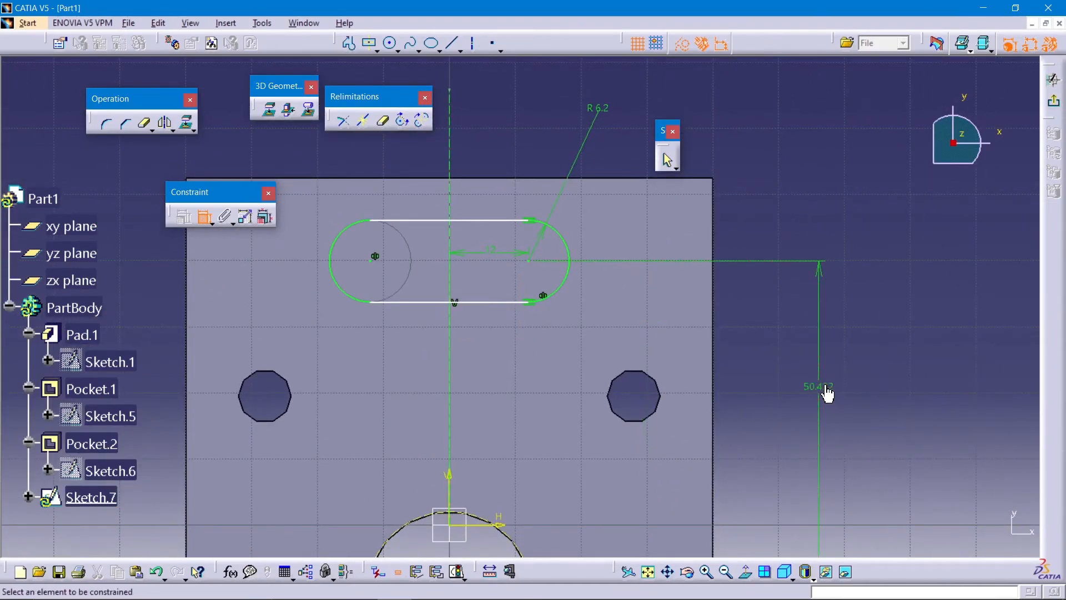
# - Set the slot's vertical distance from the construction line to 40 mm
pyautogui.doubleClick(825, 388)
pyautogui.write('40')
pyautogui.press('Return')
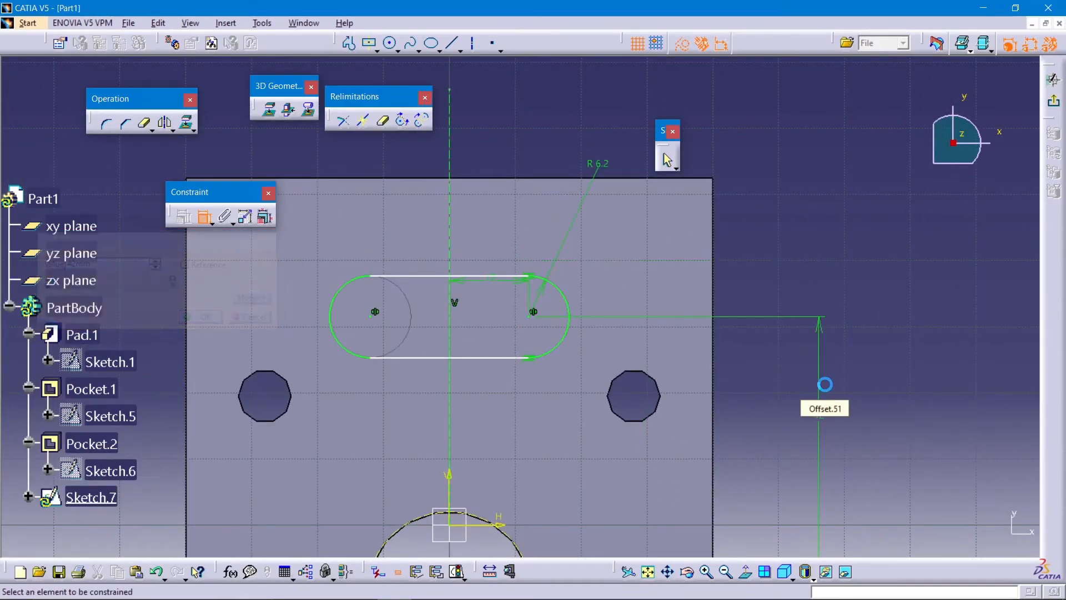
# - Set the slot's vertical distance from the construction line to 45 mm
pyautogui.doubleClick(819, 415)
pyautogui.write('45')
pyautogui.press('Return')
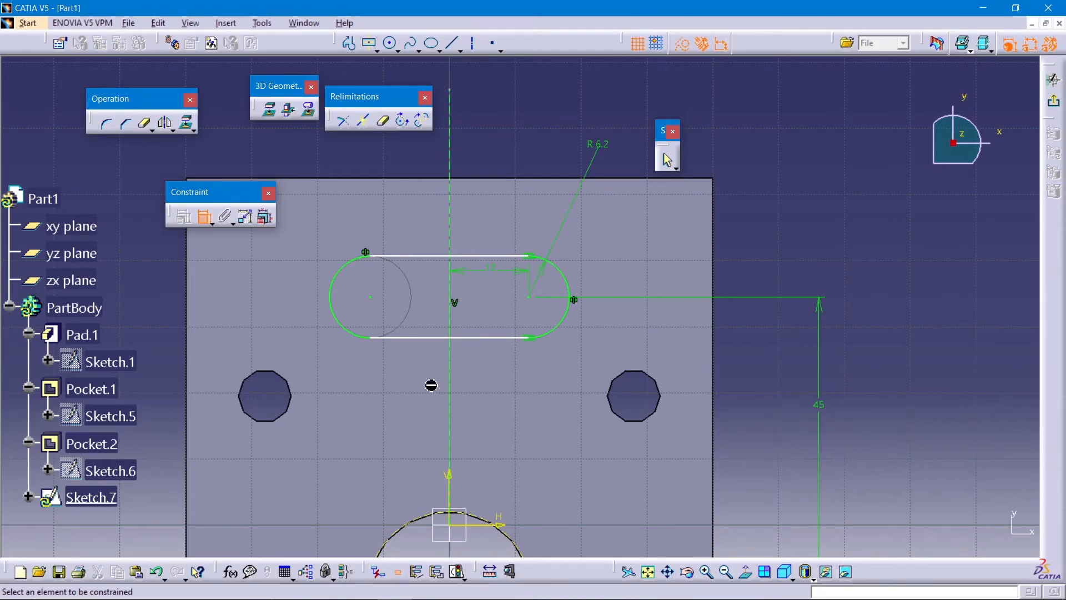
pyautogui.click(666, 160)
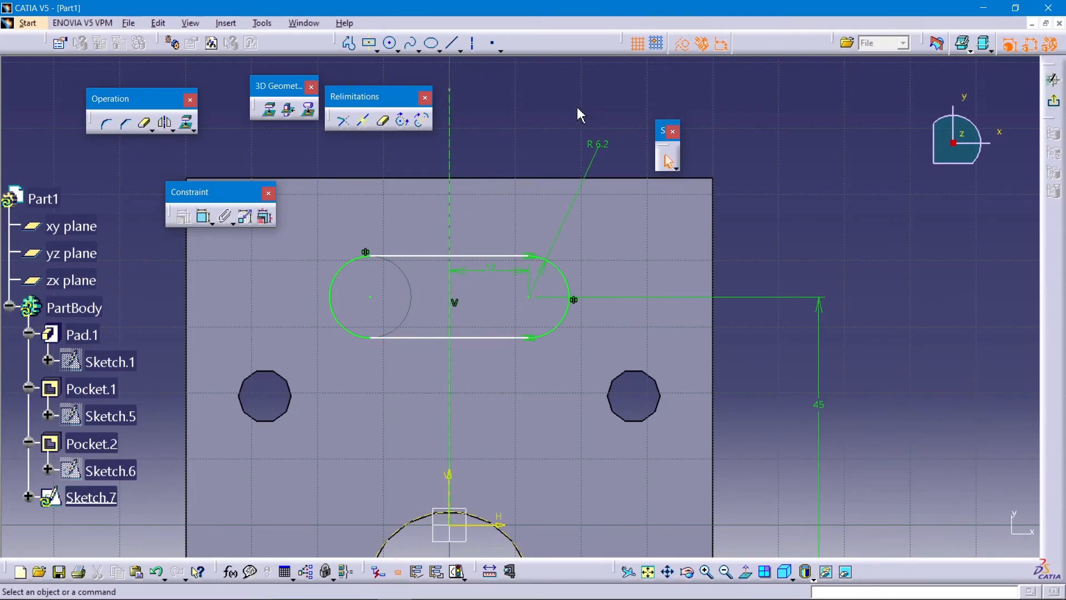
# - Apply a horizontal constraint to both the upper and lower straight lines of the slot outline
pyautogui.click(507, 257)
pyautogui.rightClick(507, 256)
pyautogui.moveTo(542, 466)
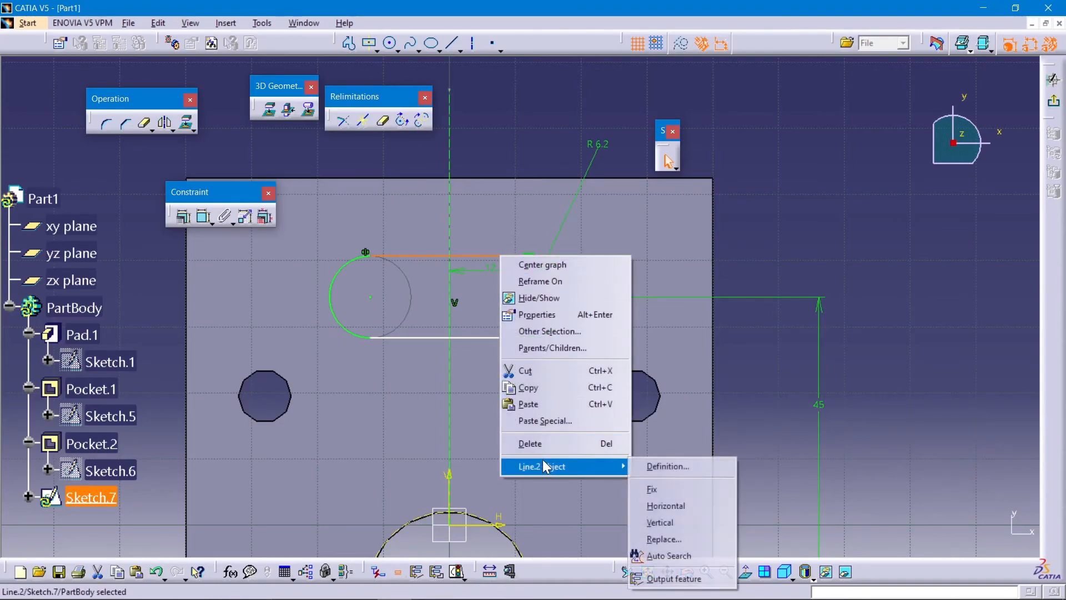
pyautogui.click(666, 506)
pyautogui.rightClick(494, 338)
pyautogui.moveTo(551, 549)
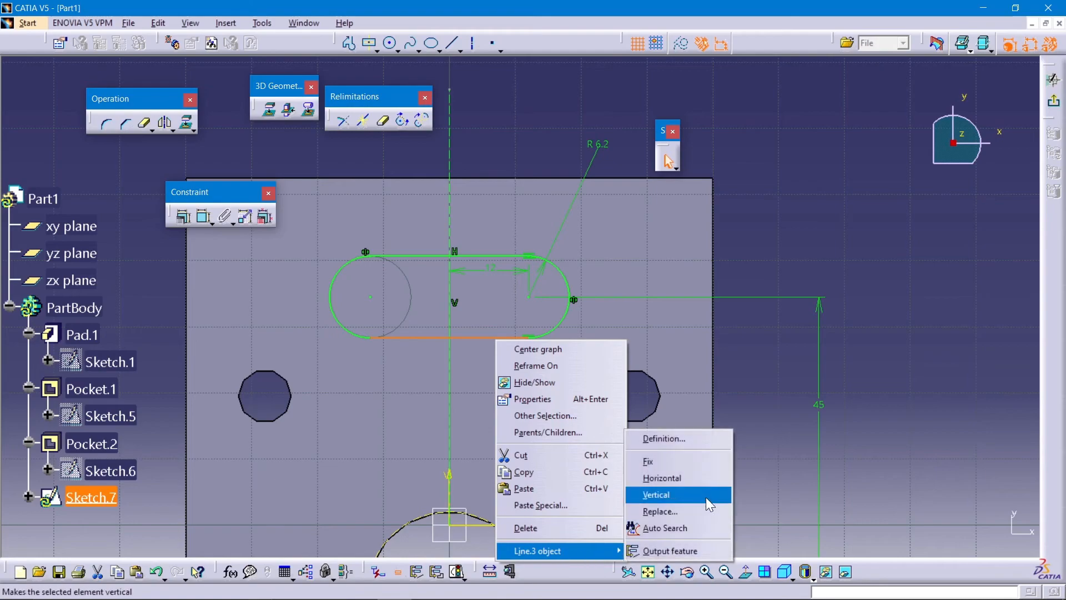
pyautogui.click(688, 476)
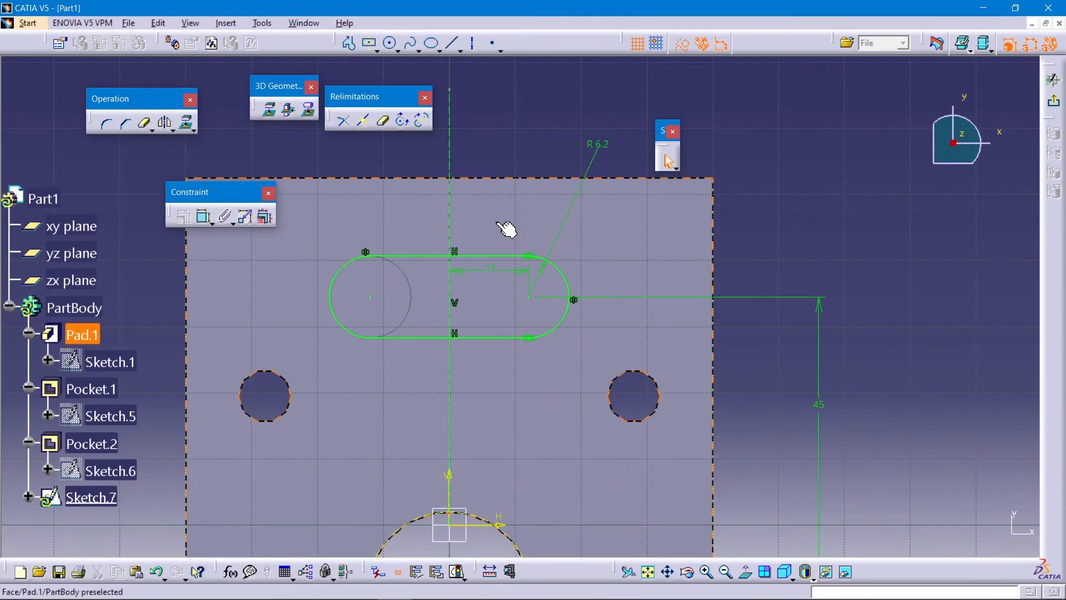
# - Exit the slot sketch and cut it through the block as a pocket with the Up to next limit
pyautogui.click(1053, 100)
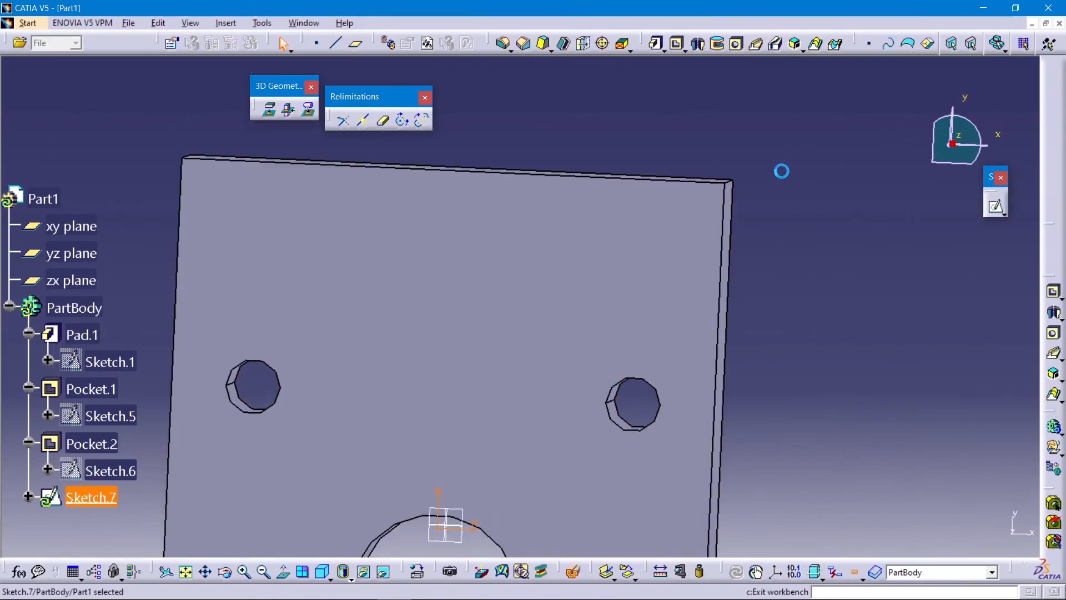
pyautogui.click(676, 43)
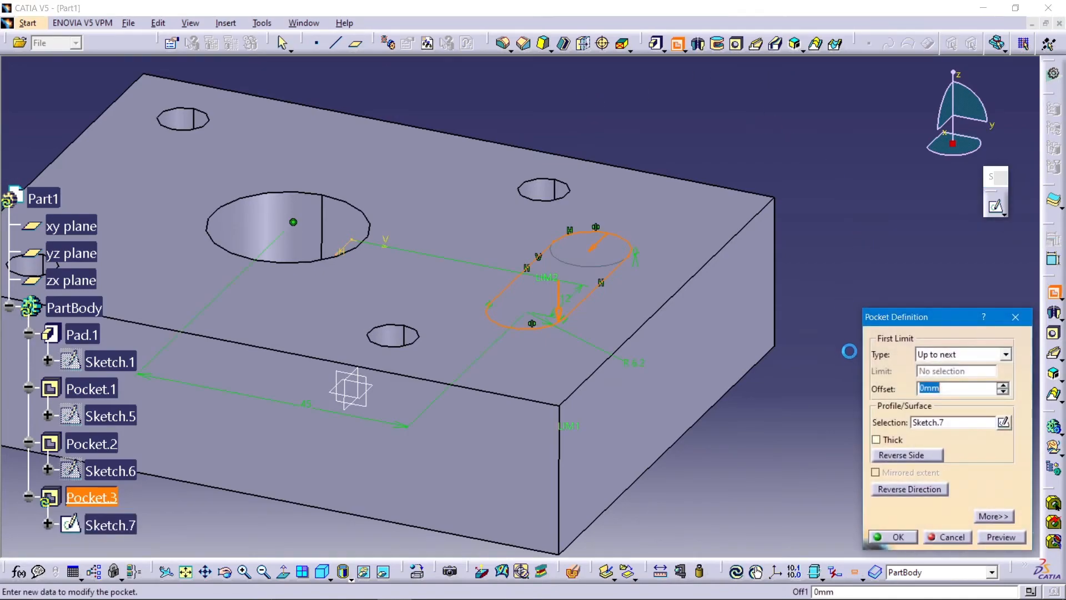
pyautogui.click(893, 537)
# - Chamfer one of the block's thickness-direction corner edges on the slot side with a 16 mm length and a 60° angle
pyautogui.moveTo(807, 145); pyautogui.dragTo(368, 123, button='middle')
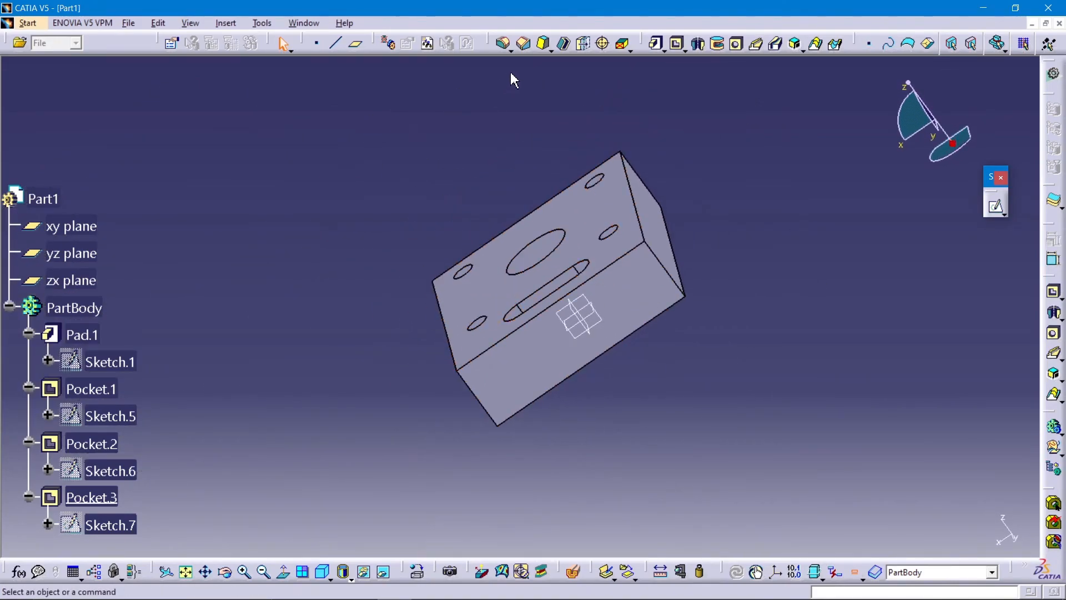
pyautogui.click(524, 43)
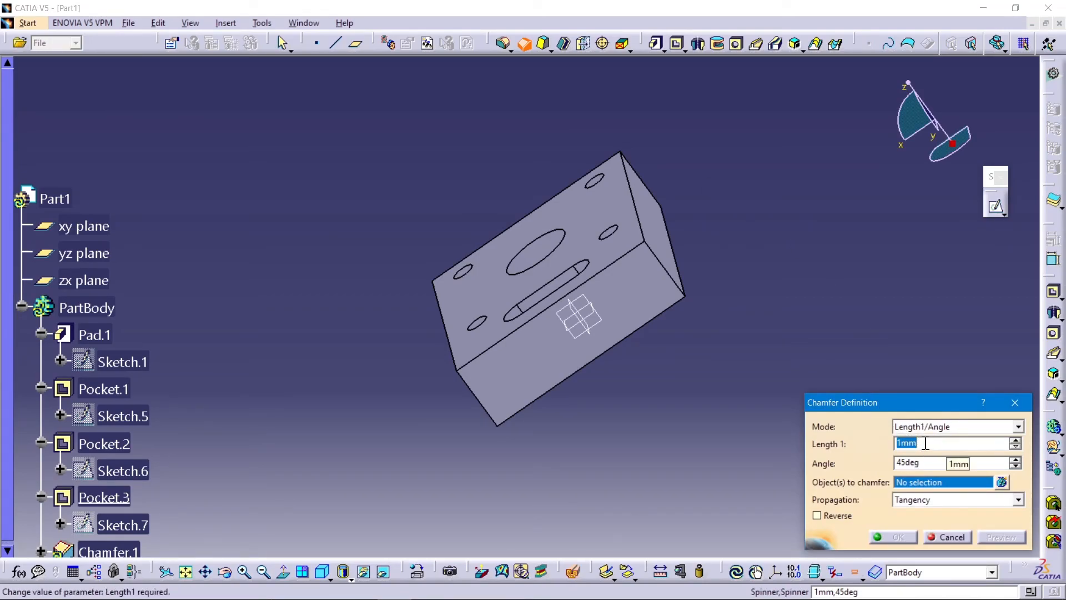
pyautogui.write('15')
pyautogui.write('6')
pyautogui.press('Tab')
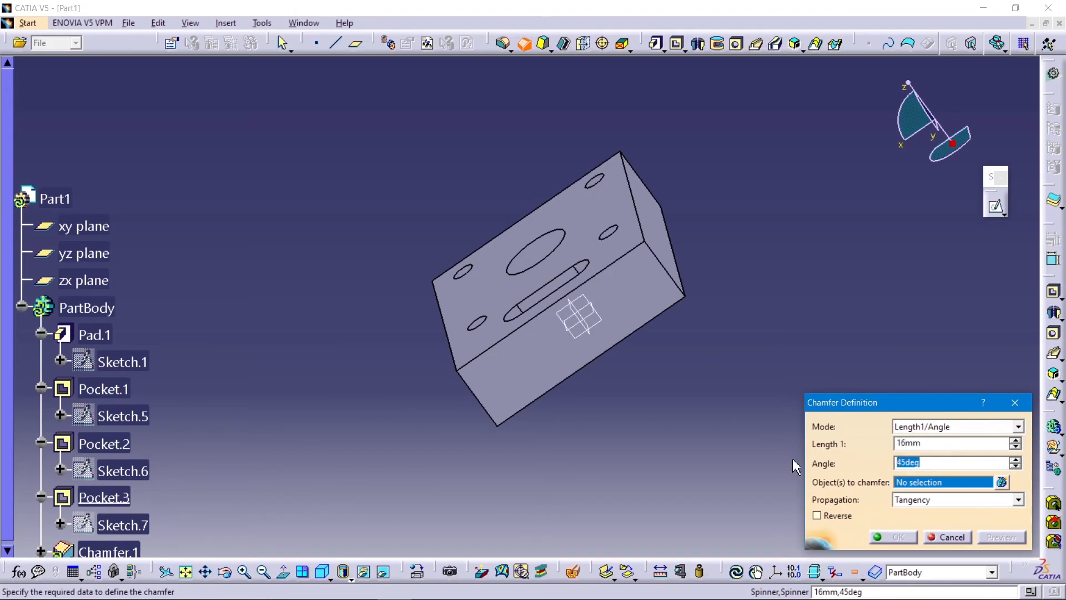
pyautogui.write('60')
pyautogui.moveTo(534, 456); pyautogui.dragTo(542, 172, button='middle')
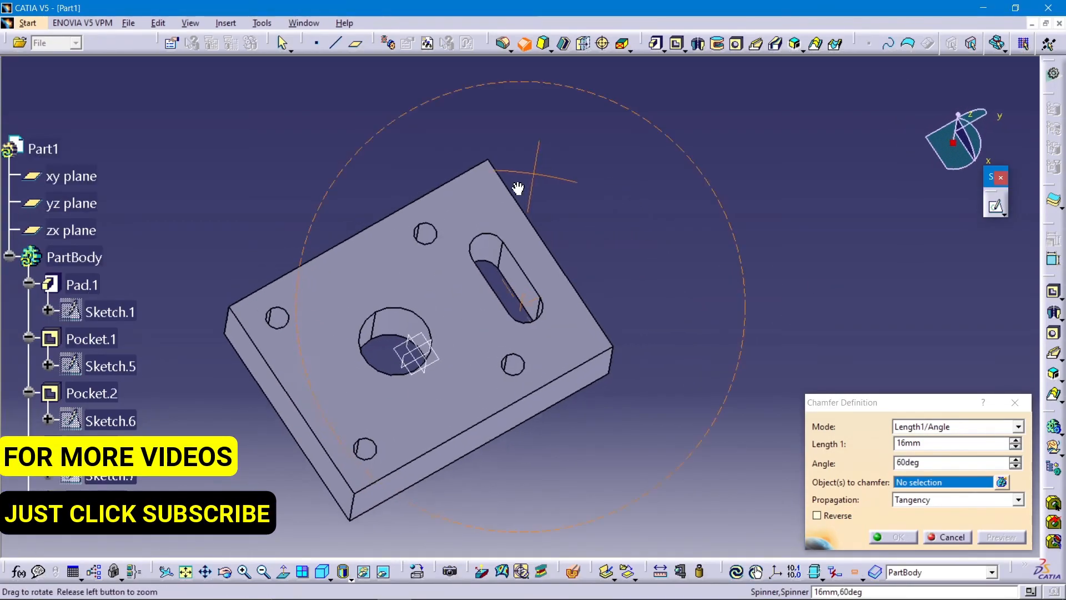
pyautogui.moveTo(455, 361); pyautogui.dragTo(451, 344, button='middle')
pyautogui.click(462, 159)
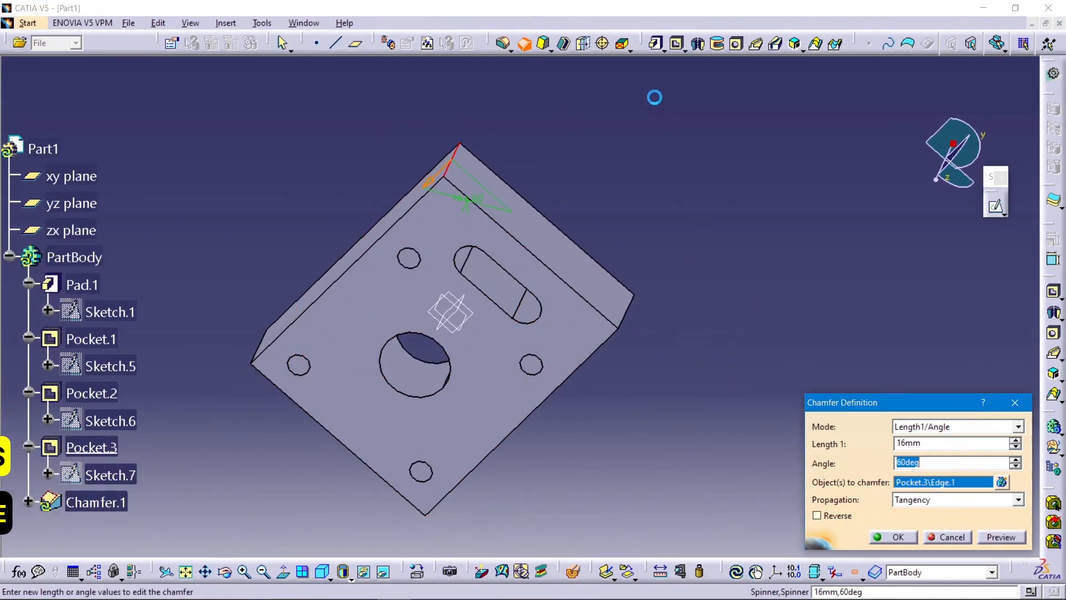
pyautogui.click(893, 536)
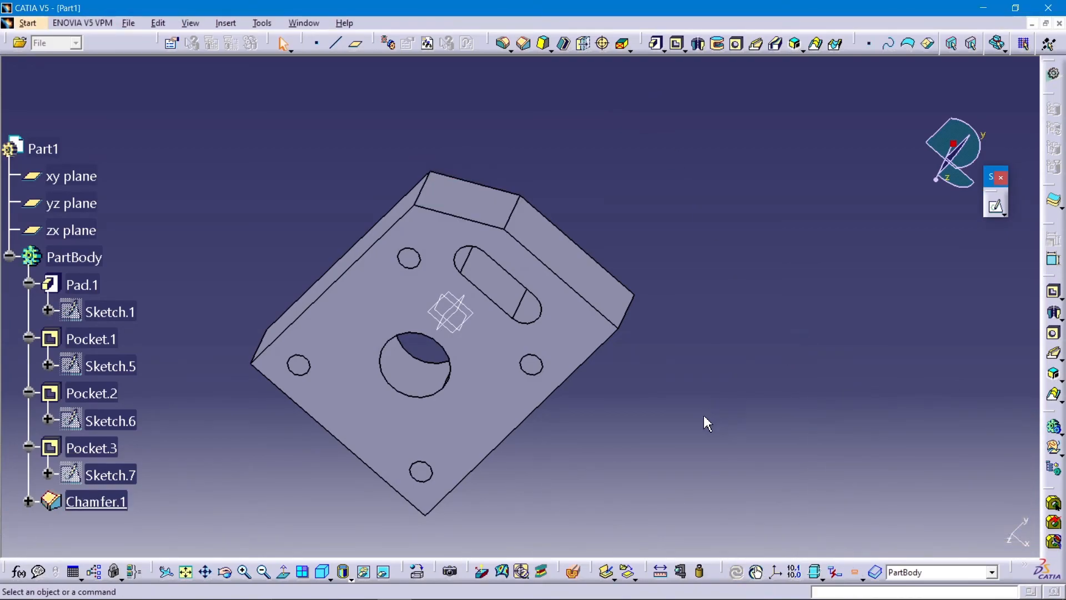
pyautogui.click(323, 572)
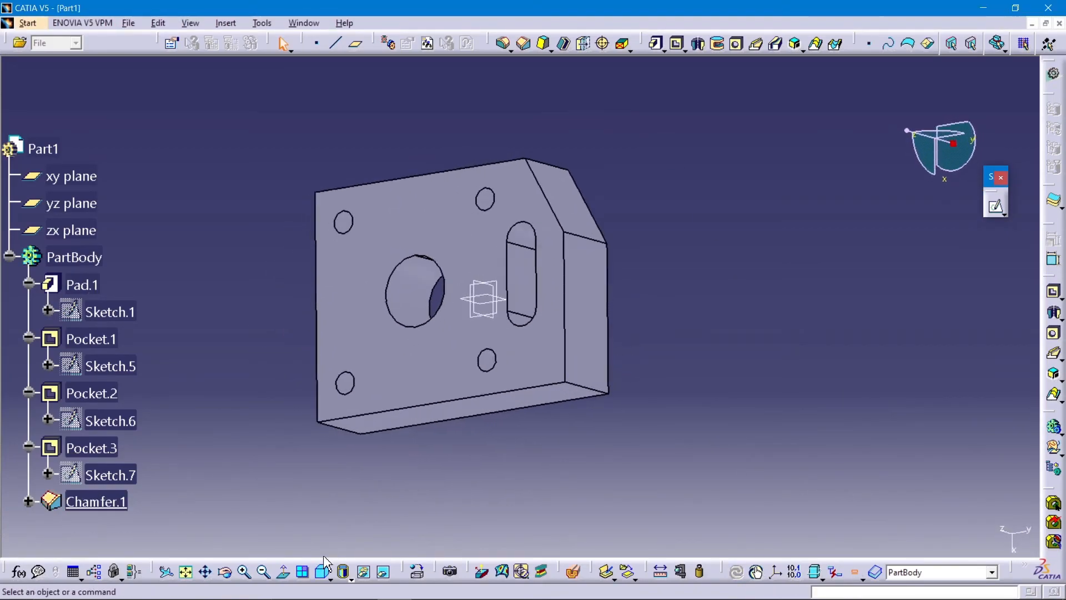